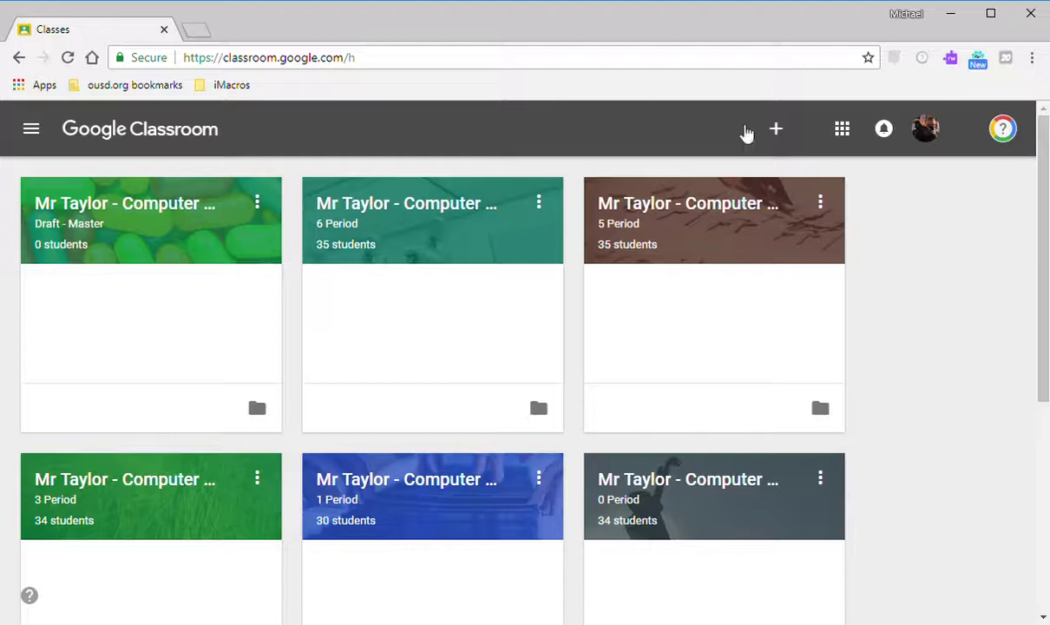
Open Google Drive in a new tab from the Google apps grid in Classroom's header.
click(503, 56)
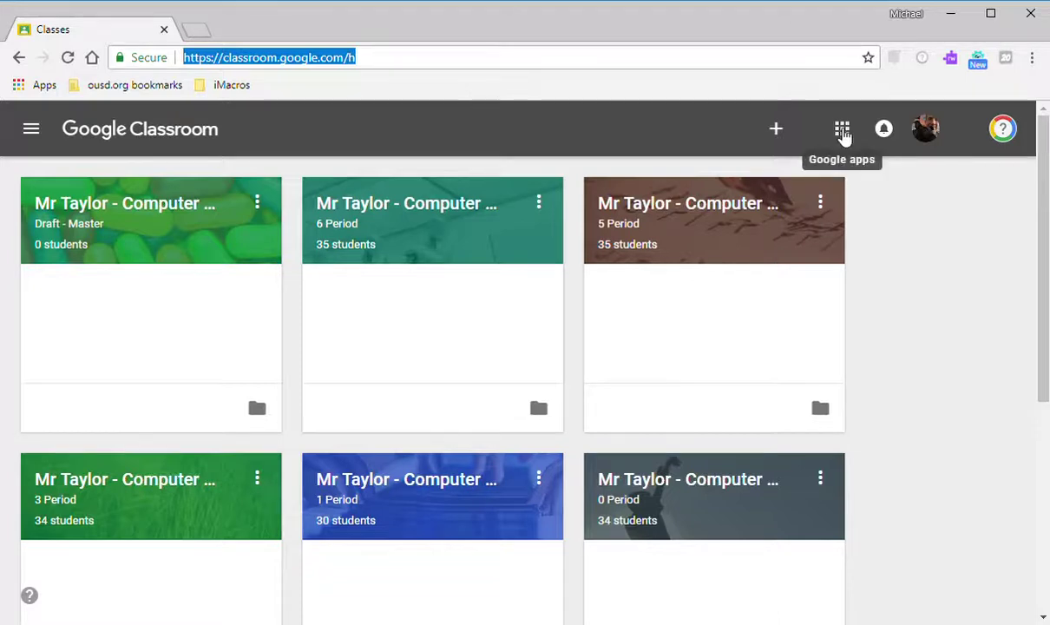
click(842, 130)
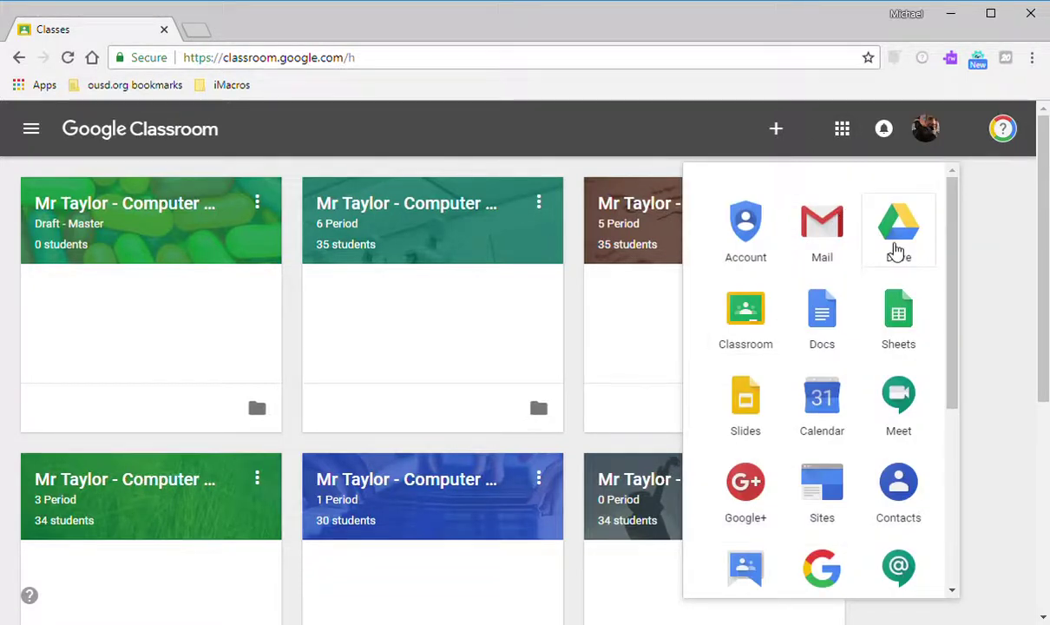
click(894, 250)
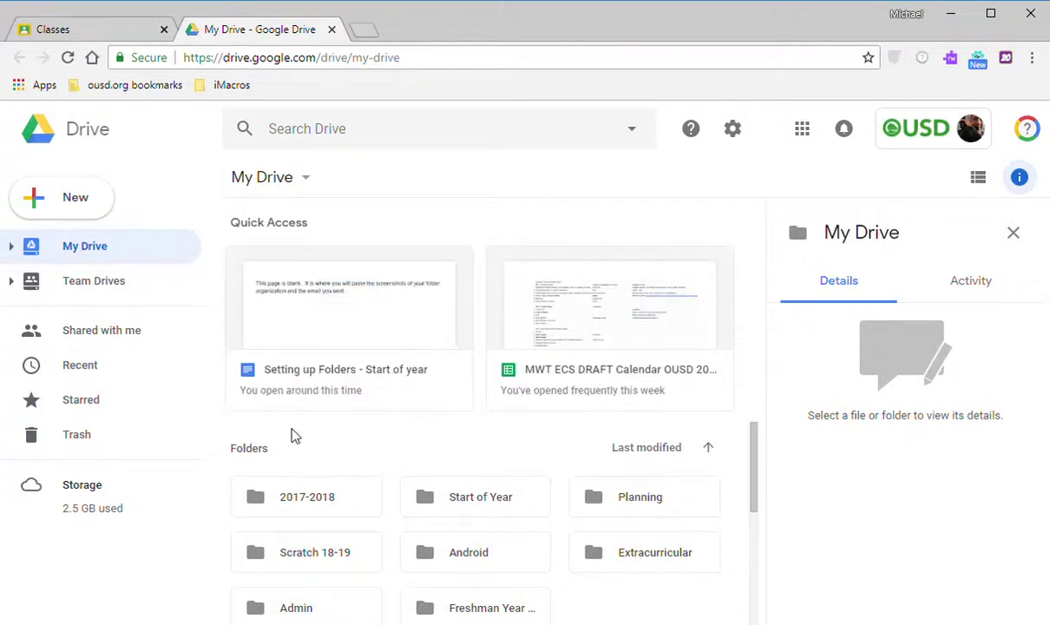
Create a folder named 'Frosh 2018' in My Drive and open it.
click(90, 208)
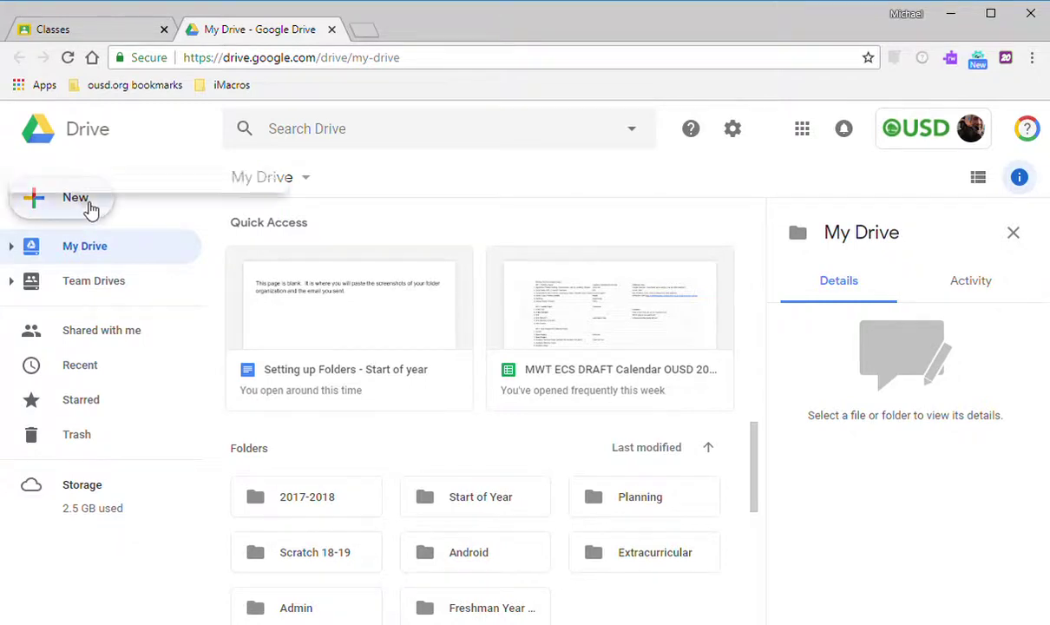
click(91, 208)
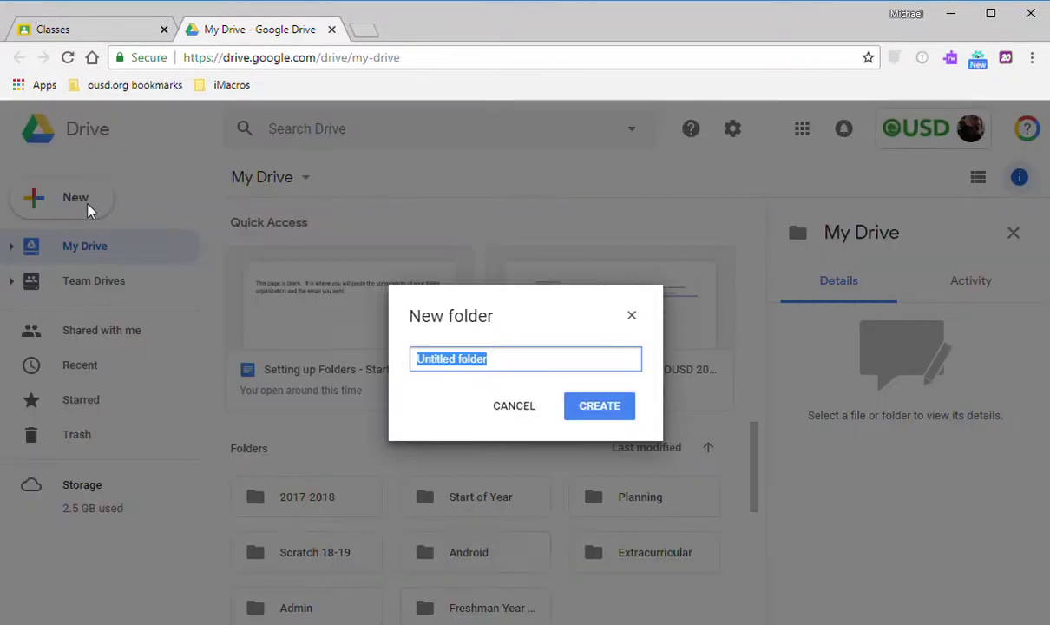
text(Fr)
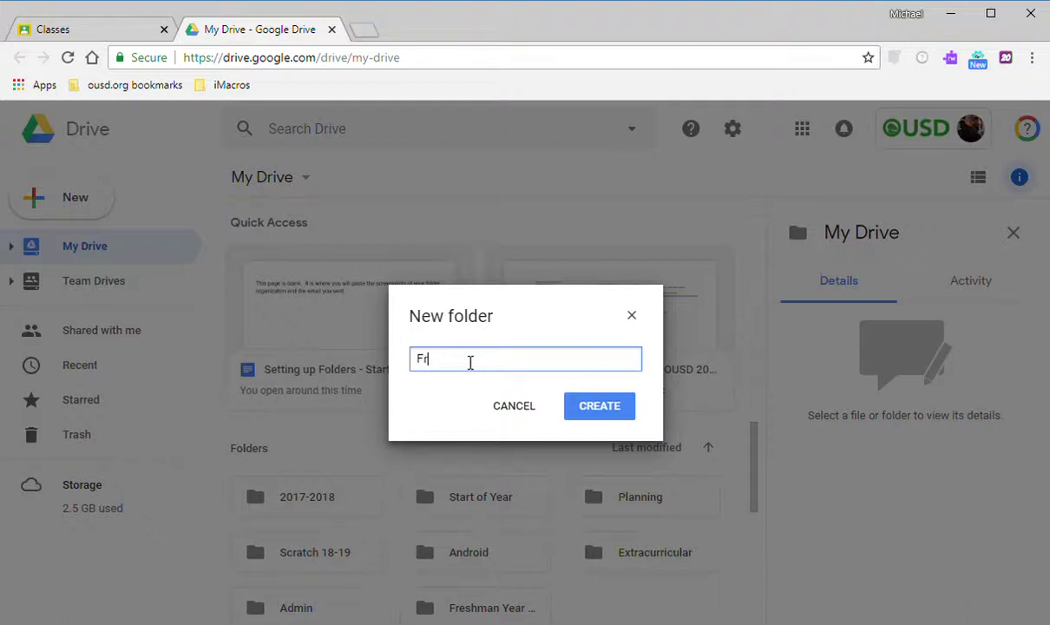
text(osh 2018)
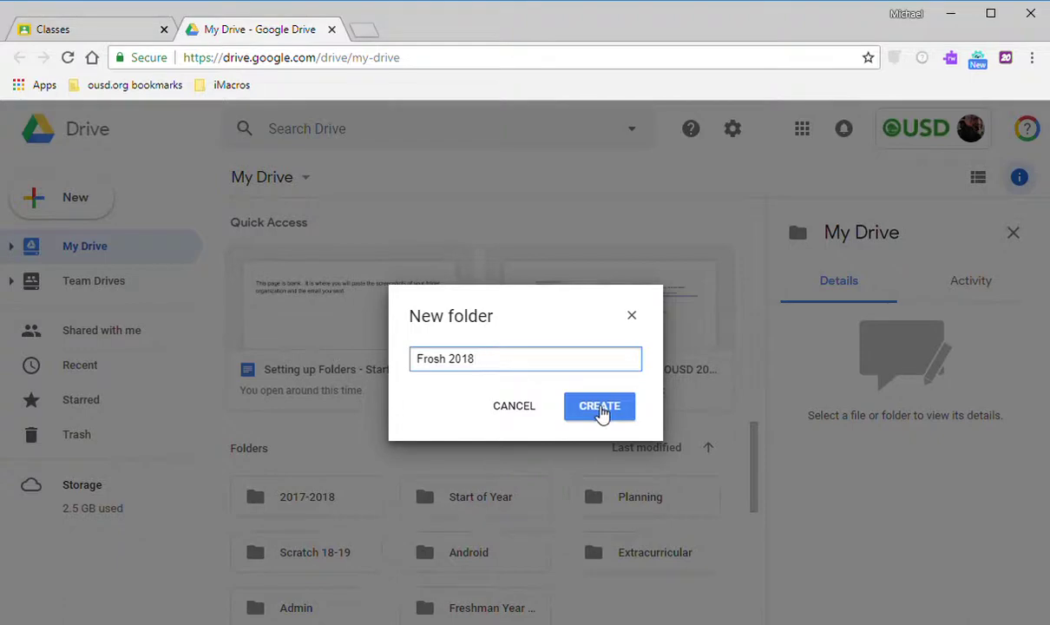
click(600, 408)
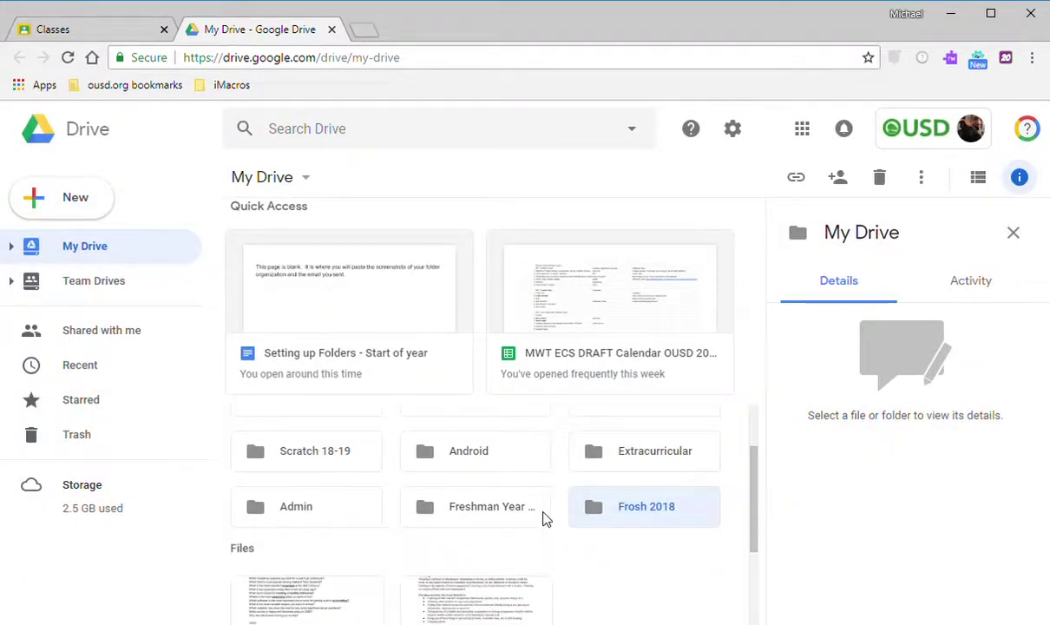
double_click(608, 507)
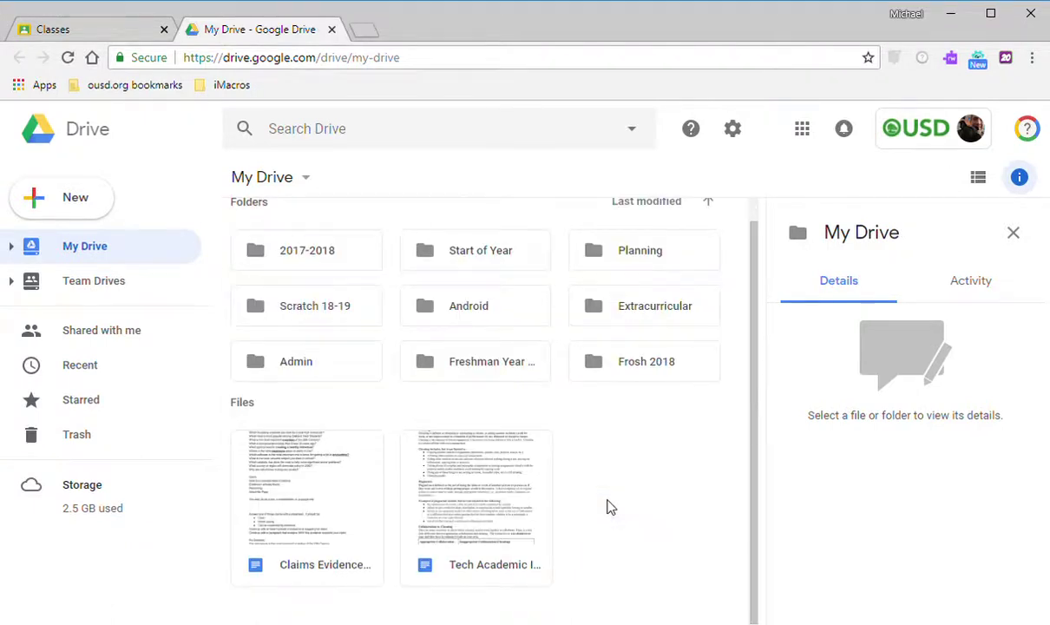
double_click(636, 377)
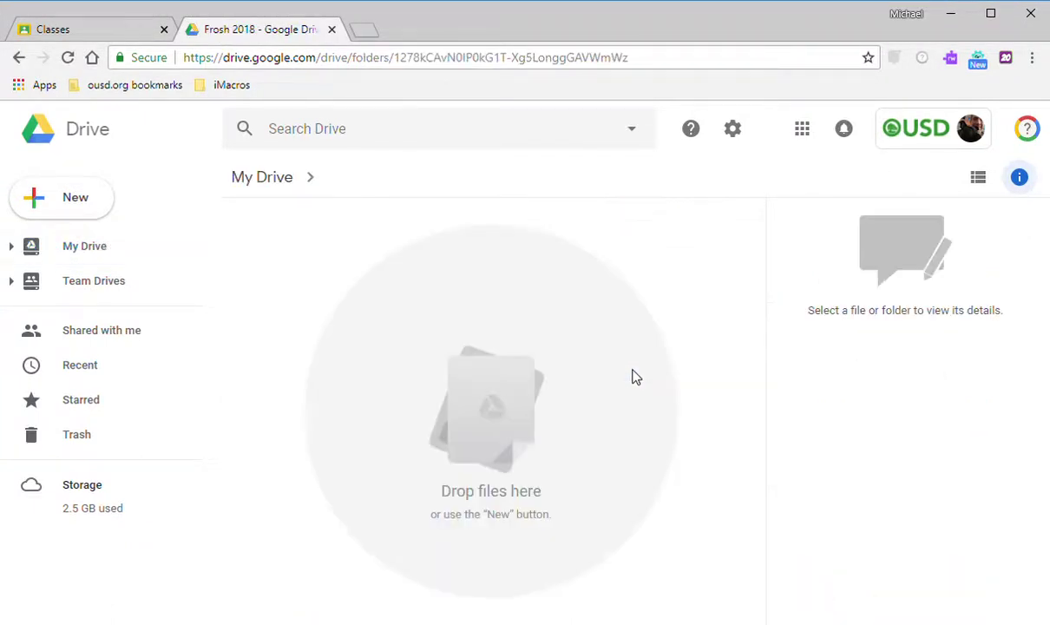
Create the subfolder 'Computer Science 0' inside Frosh 2018.
click(91, 194)
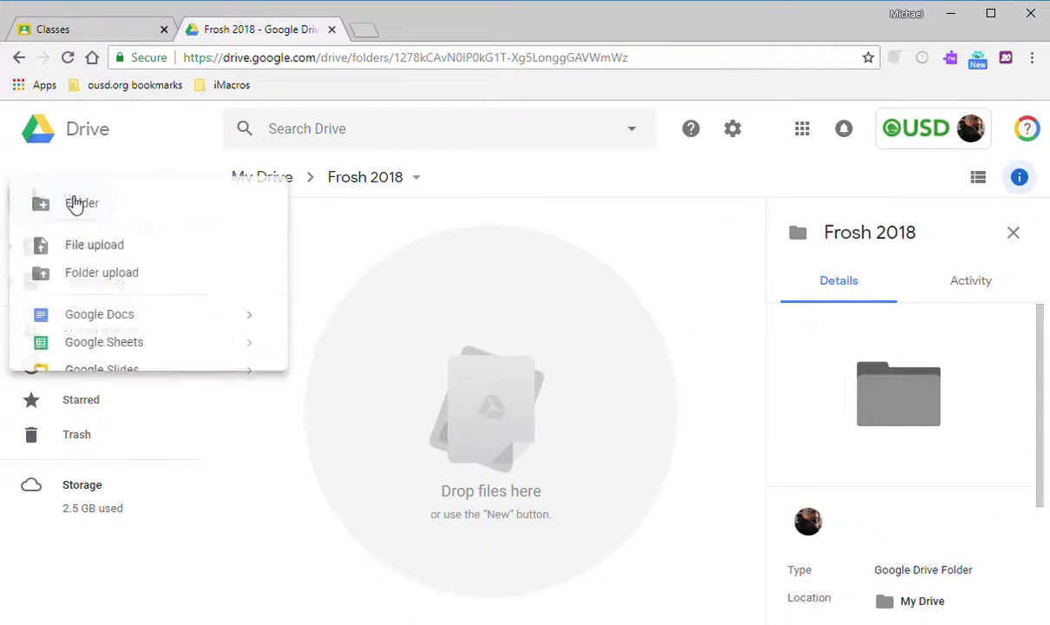
click(73, 203)
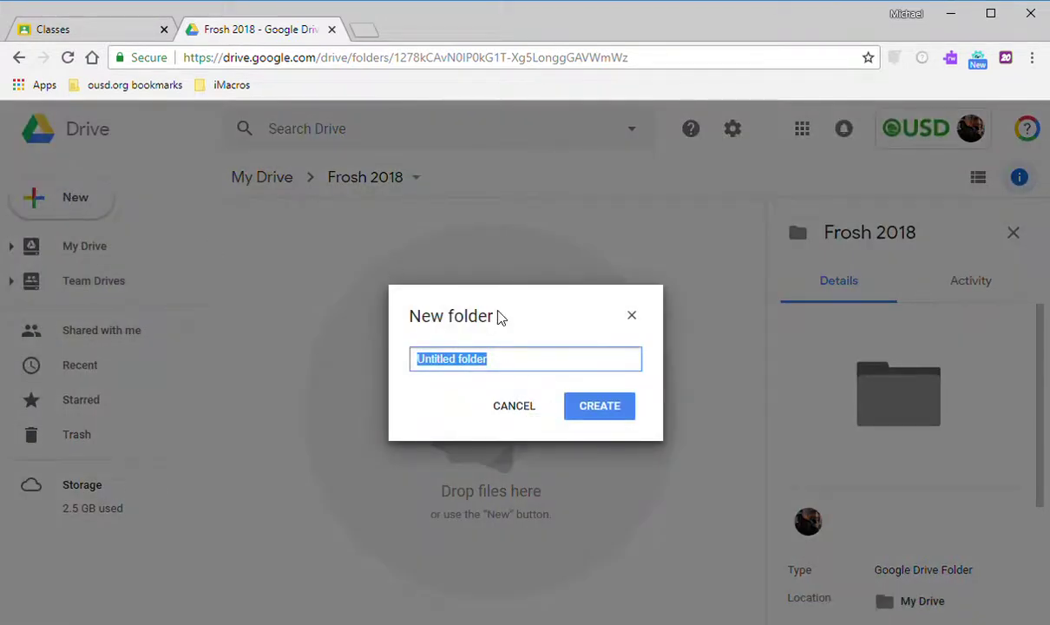
text(Com)
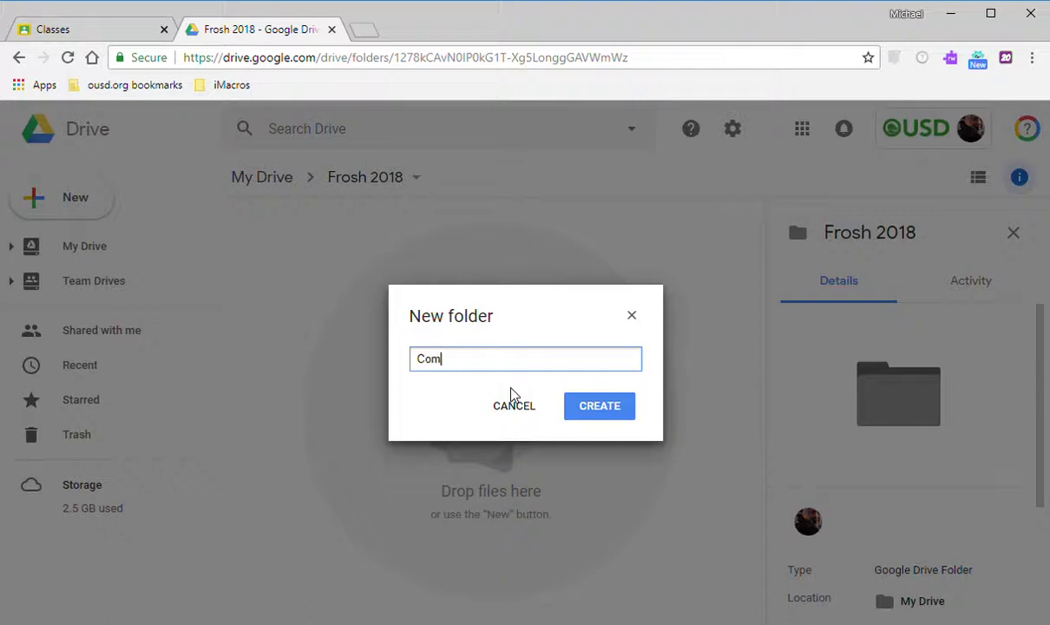
text(puter Scr)
key(Return)
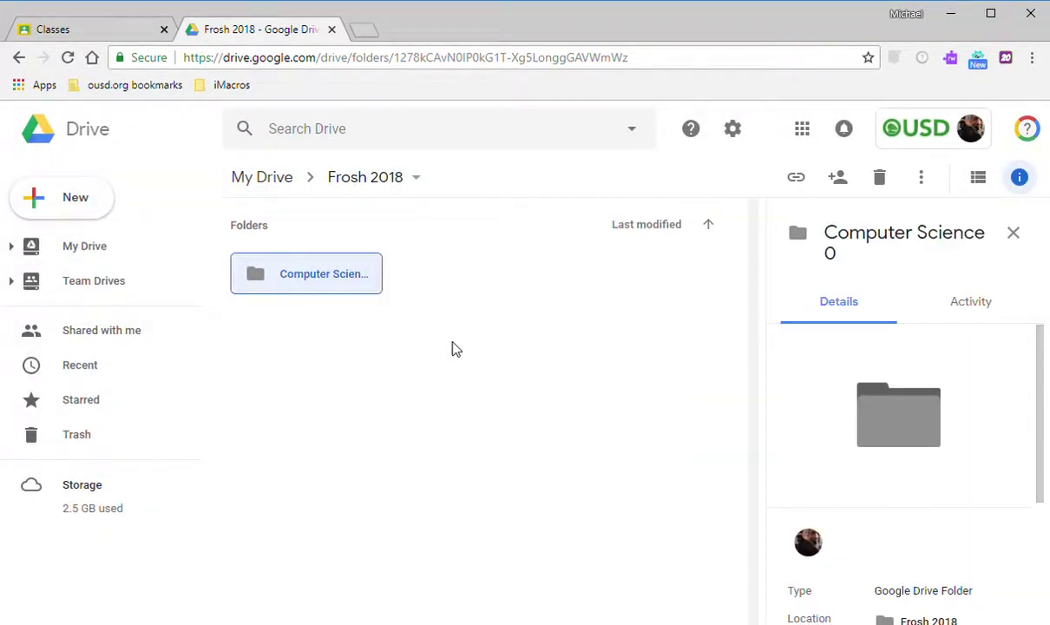
Create a second subfolder named 'English 1' with the Shift+F shortcut.
key(shift+f)
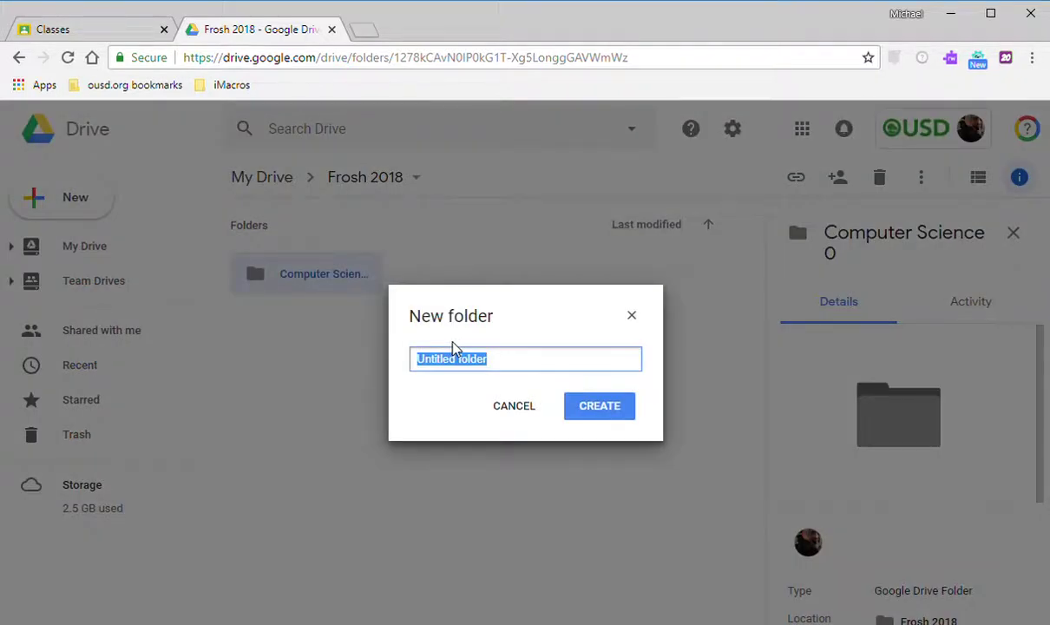
text(Ca)
key(BackSpace)
key(BackSpace)
text(Engl)
key(BackSpace)
text(glish 1)
key(Return)
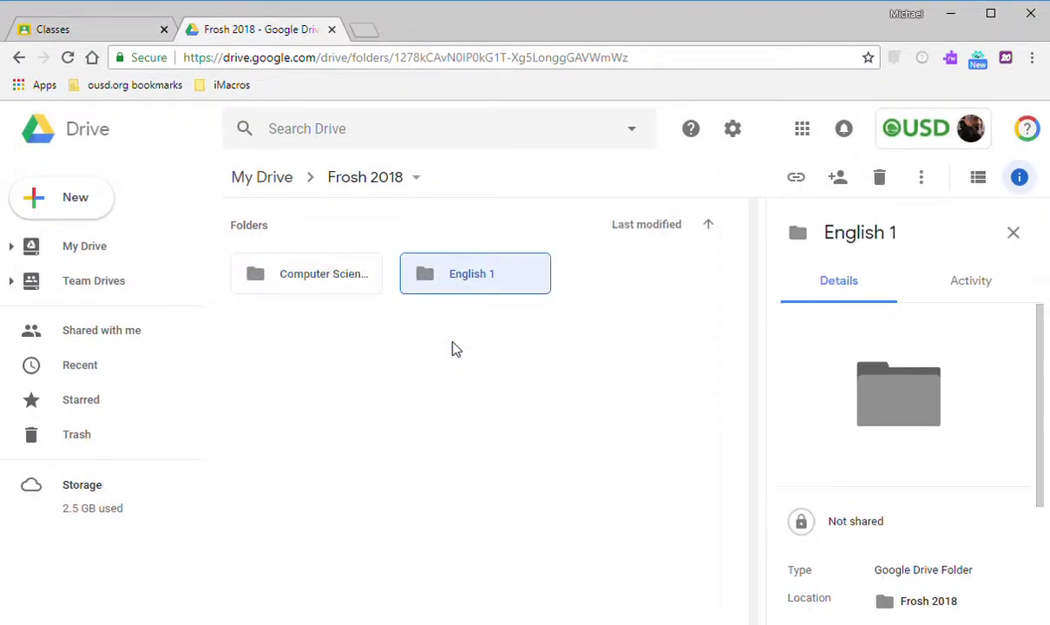
Create a third subfolder named 'Cal Studies 2'.
key(shift+f)
text(Cal)
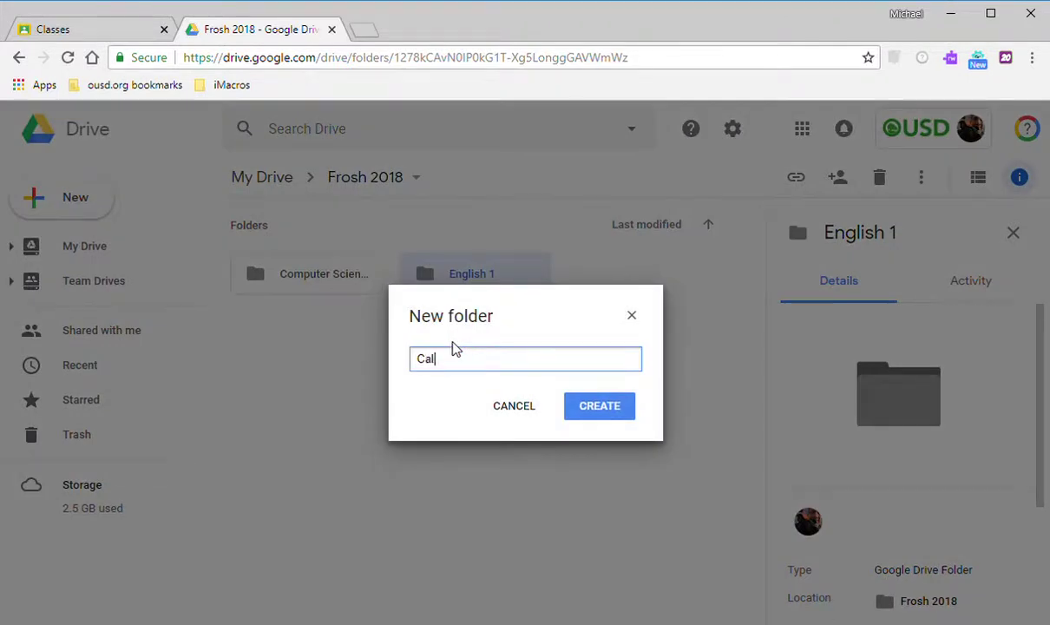
text( Stude)
key(BackSpace)
text(ies 2)
key(Return)
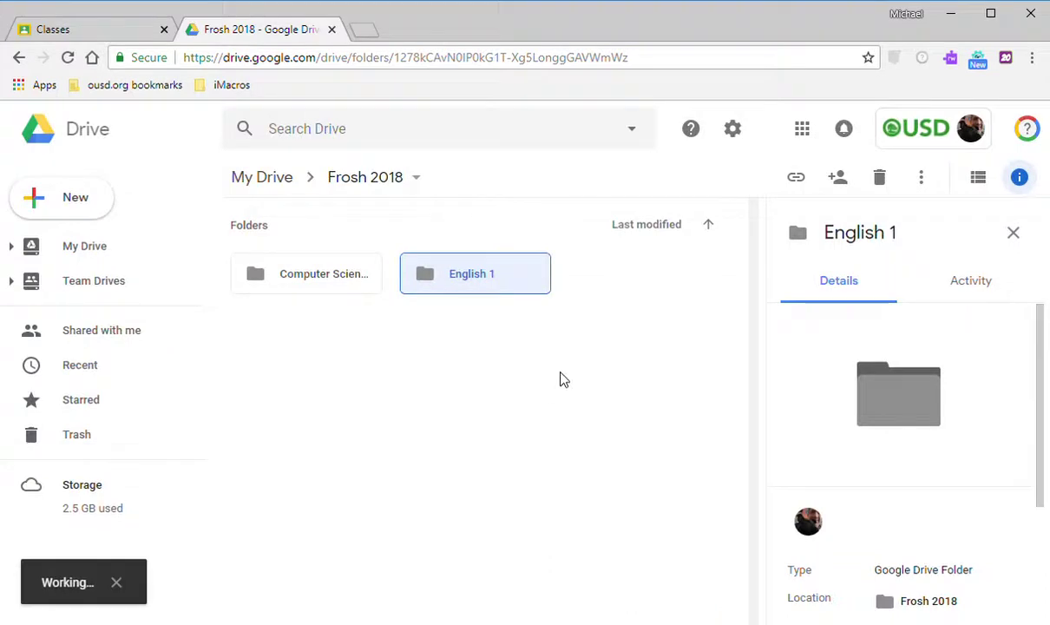
Open Computer Science 0 and create an 'All can read' folder inside it.
double_click(326, 289)
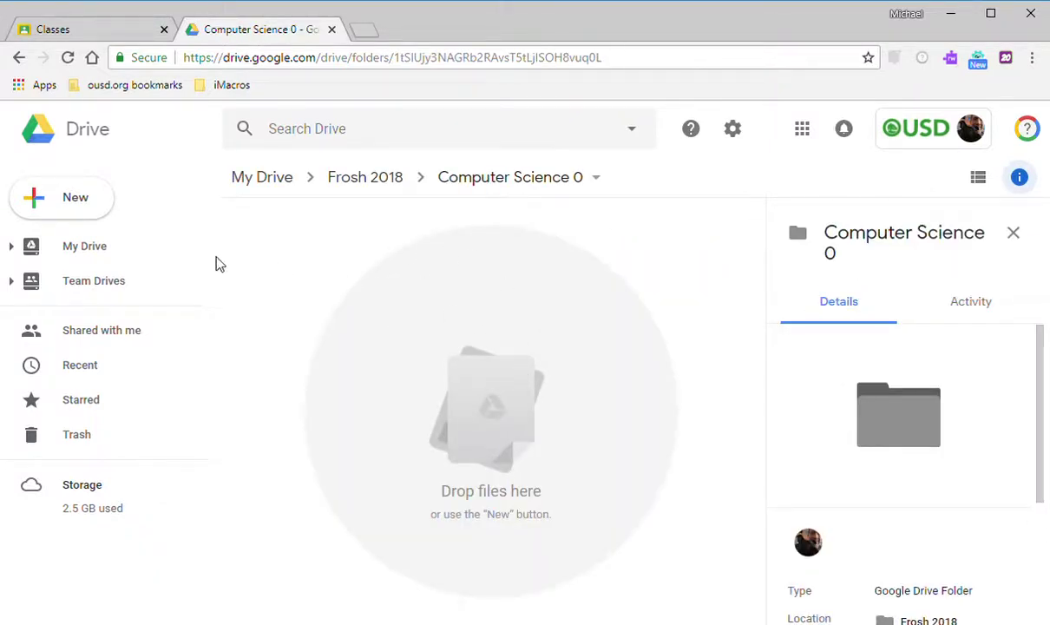
click(334, 264)
key(shift+f)
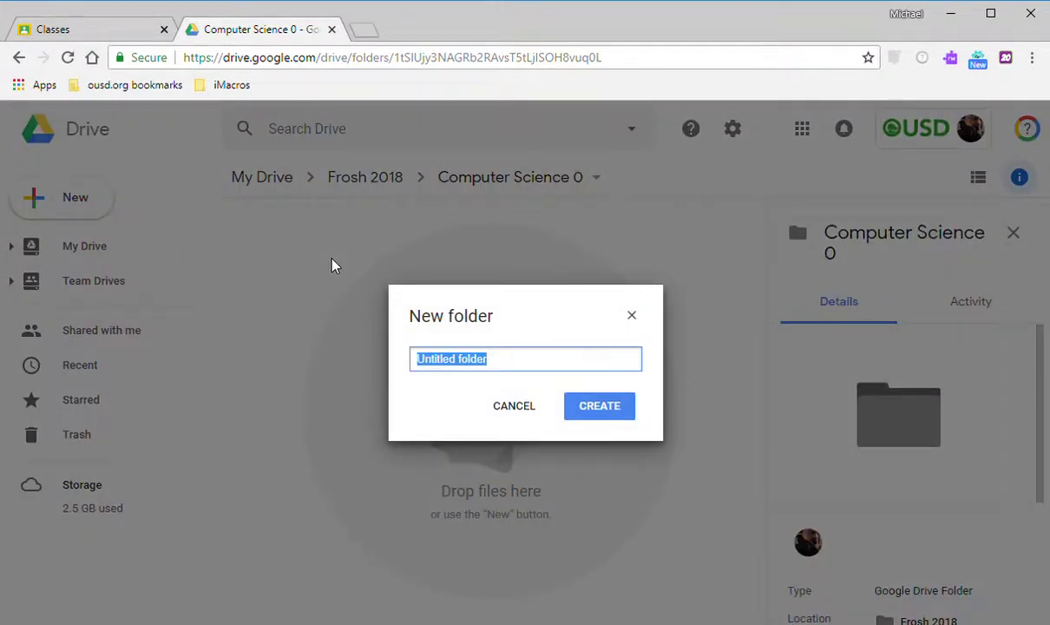
text(All cam)
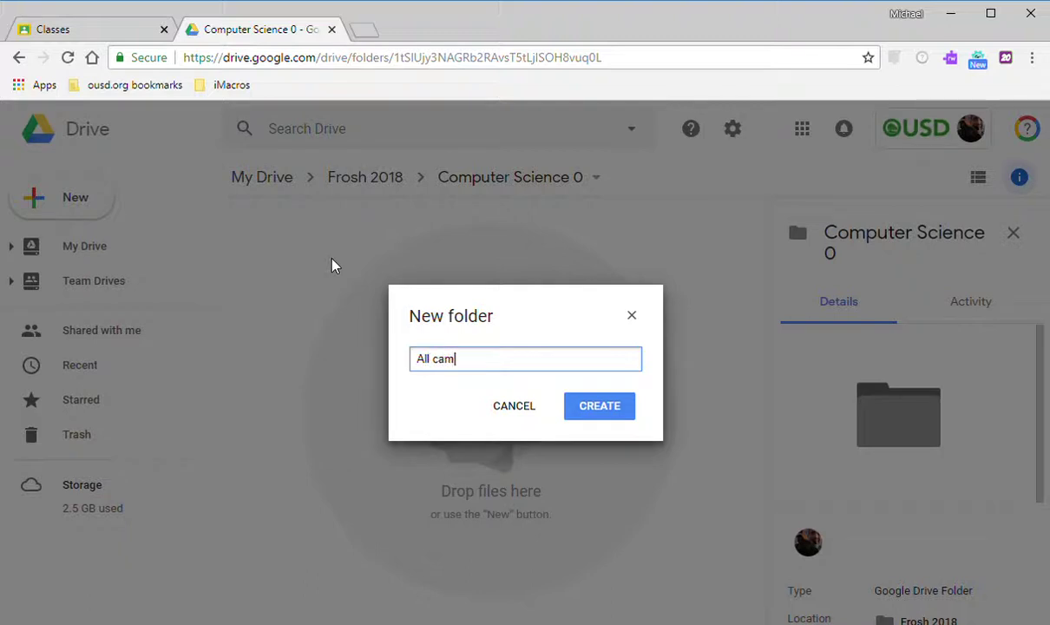
key(BackSpace)
text(n read)
key(Return)
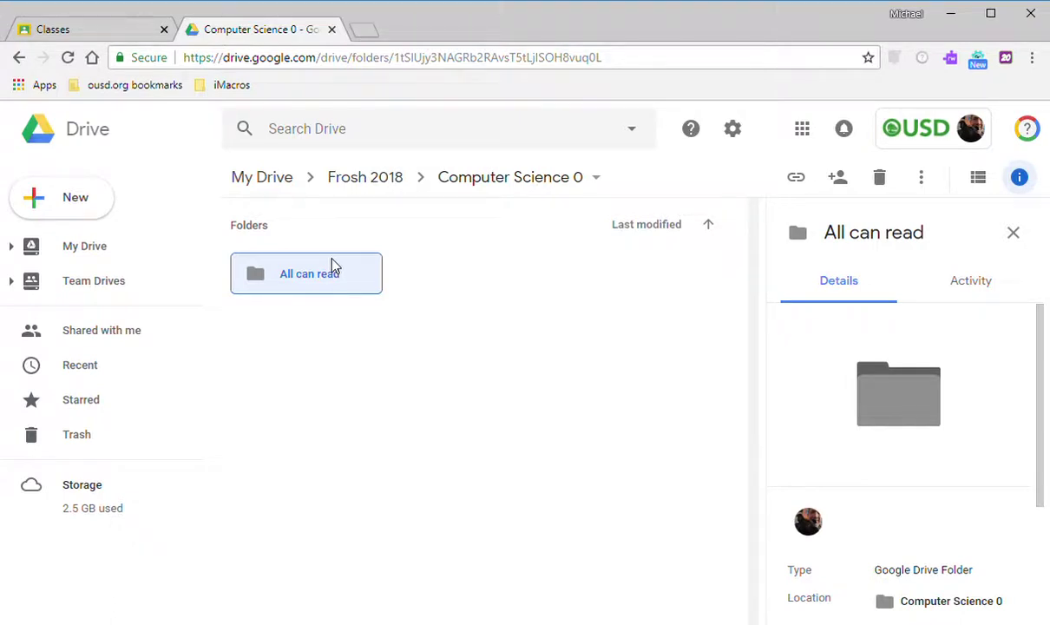
Create a 'Must set permission' folder, then start a new Google Docs document inside it.
key(shift+f)
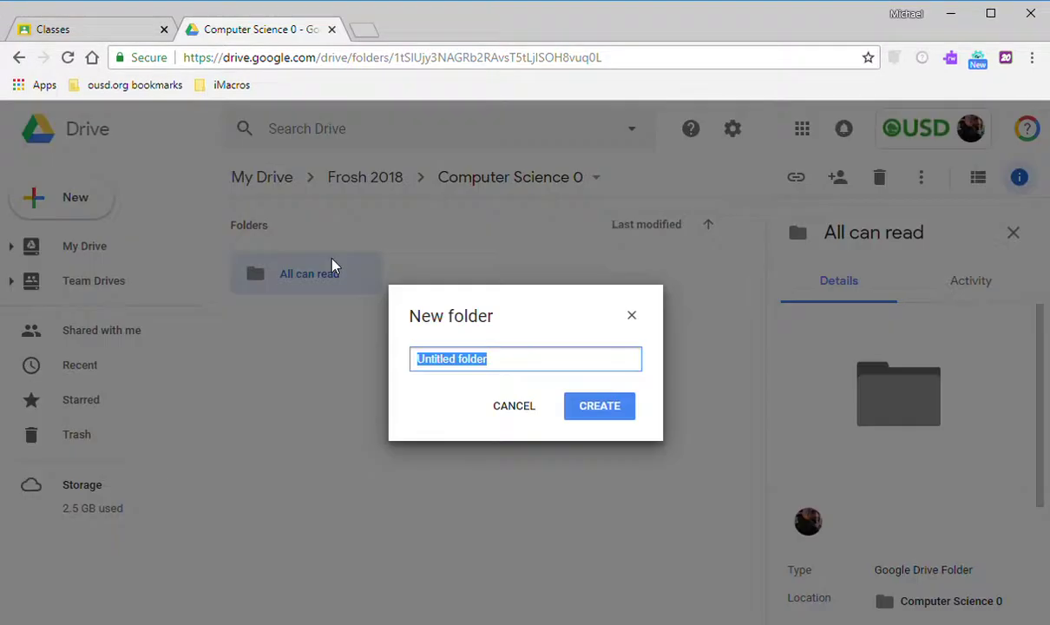
text(Must set )
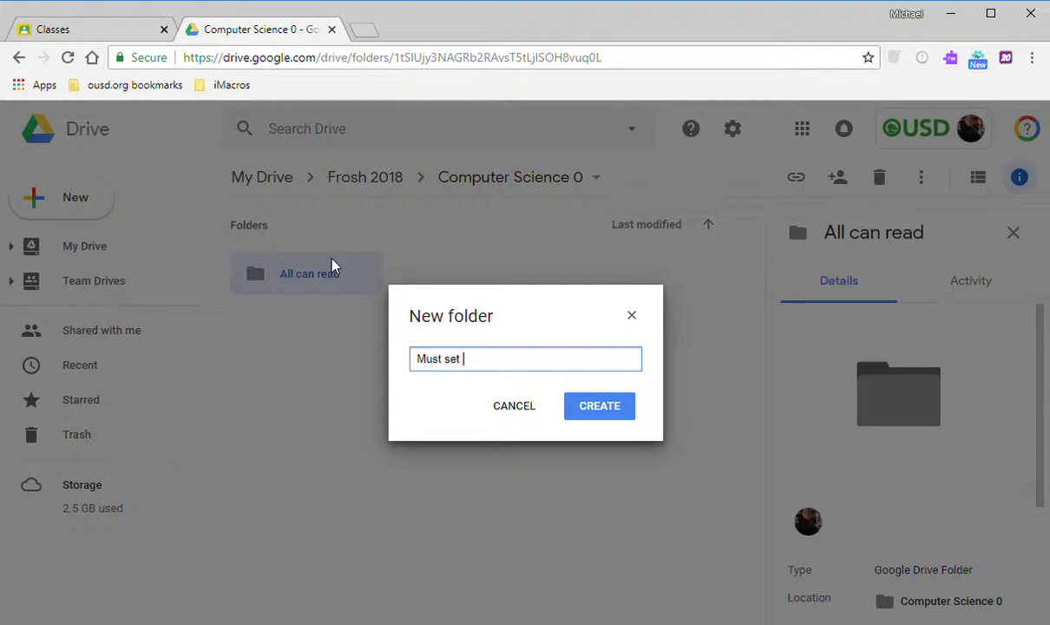
text(permission)
key(Return)
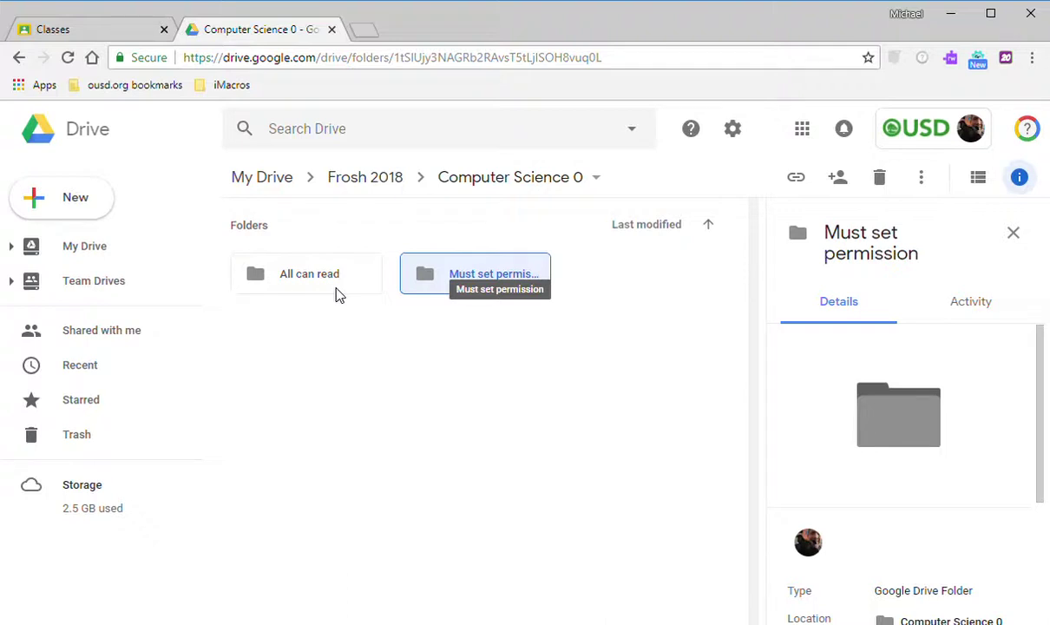
double_click(439, 282)
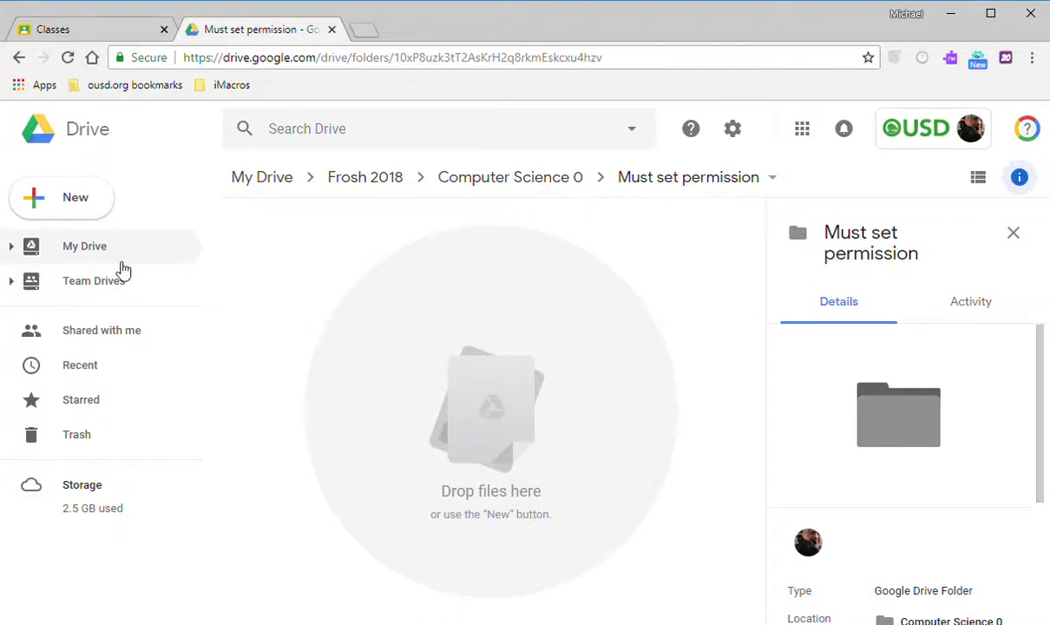
click(98, 214)
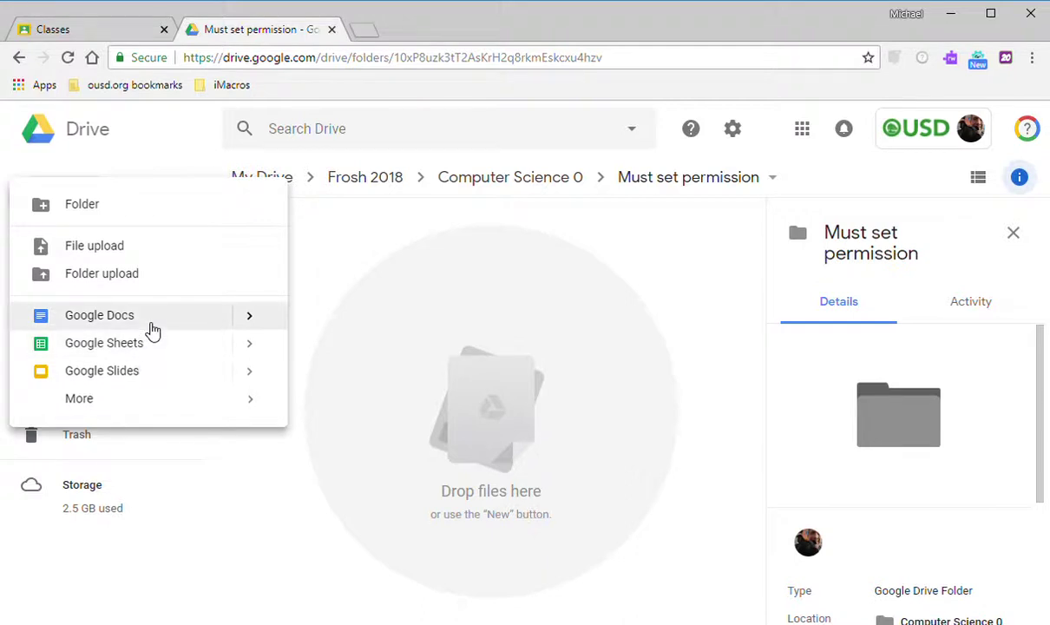
click(151, 330)
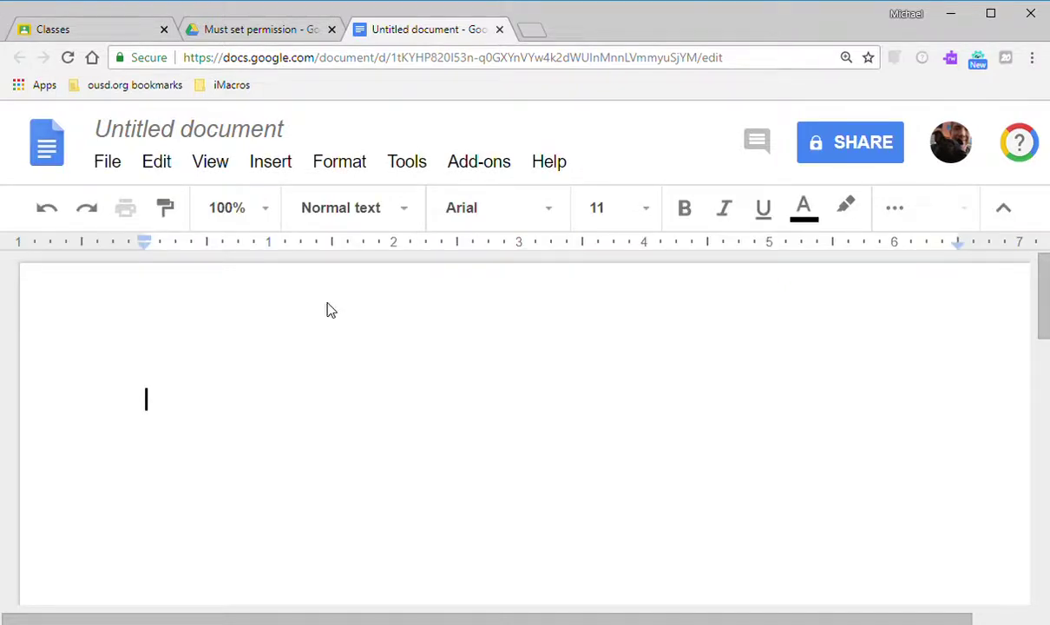
Type 'Mistake' as the document's first line.
text(Mistake)
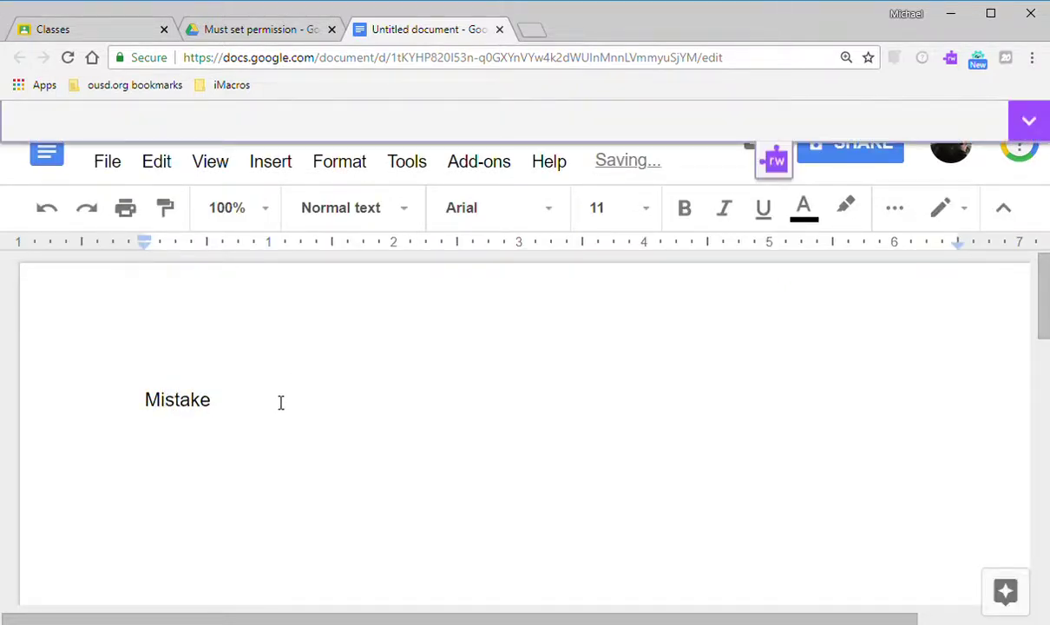
key(Return)
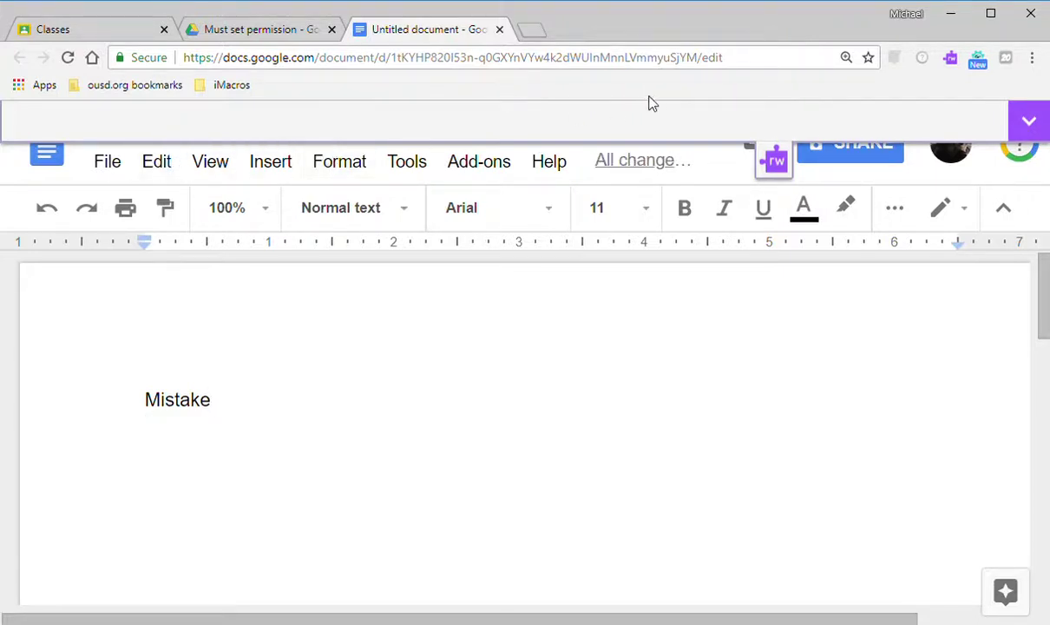
scroll(457, 303, down, 3)
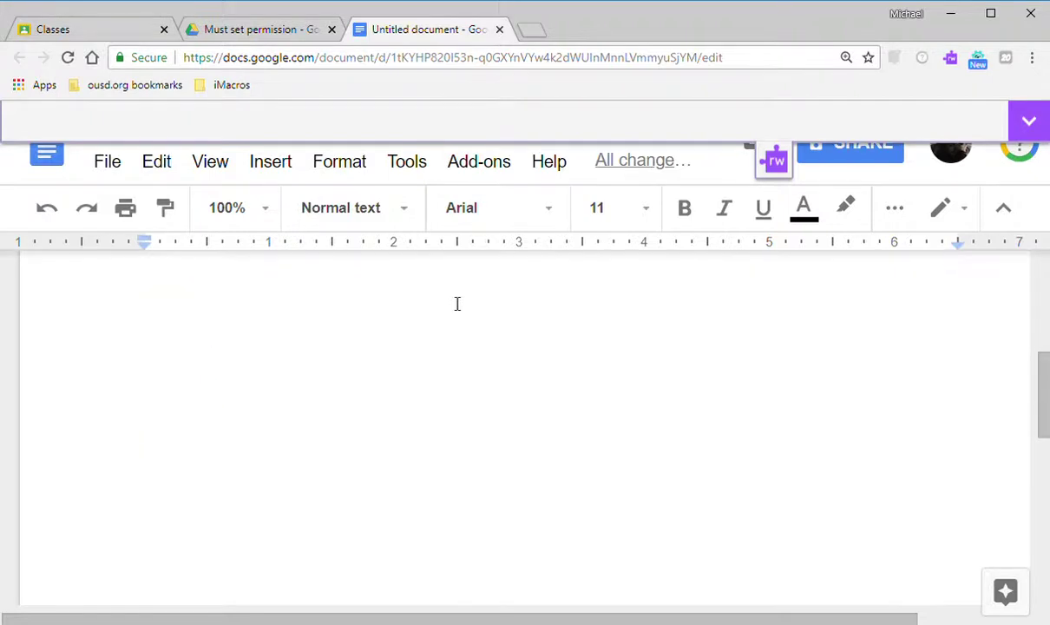
scroll(458, 303, up, 3)
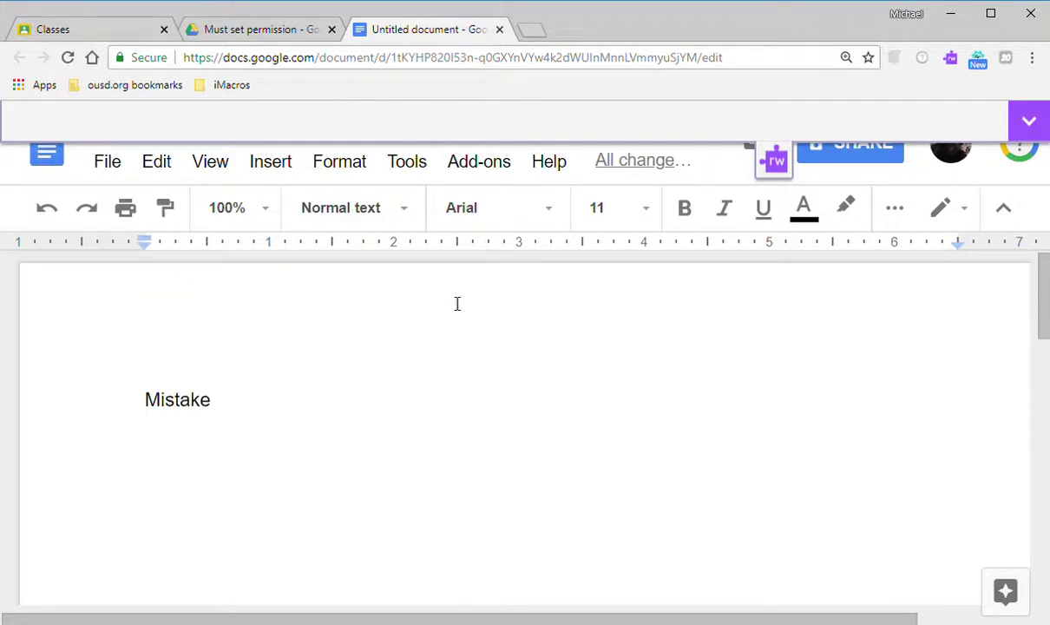
Title the document 'Mistake', copy its URL, and close the tab.
key(ctrl+minus)
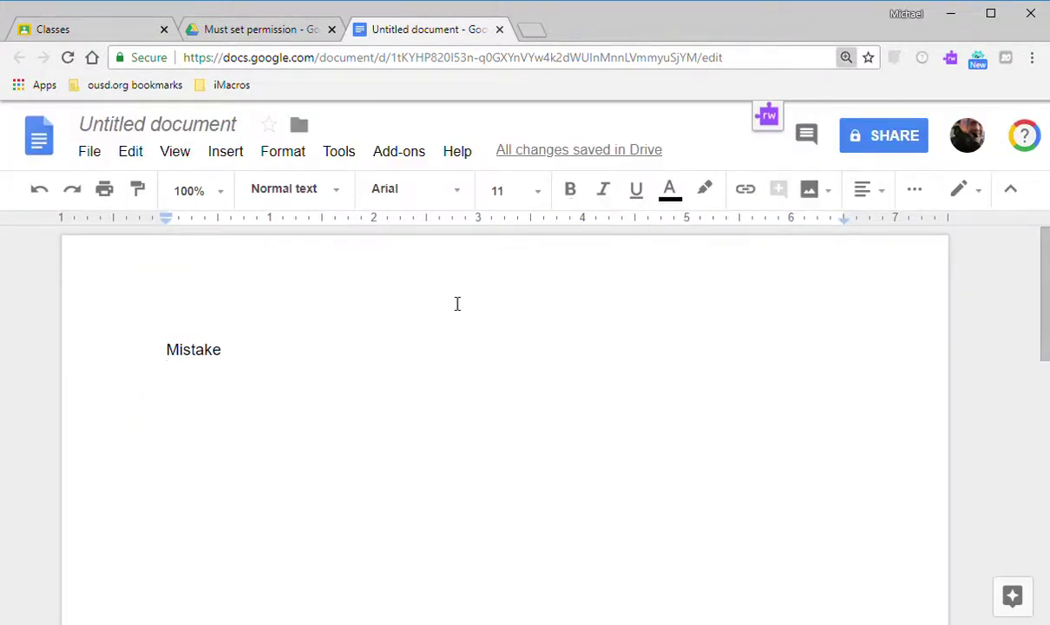
key(ctrl+minus)
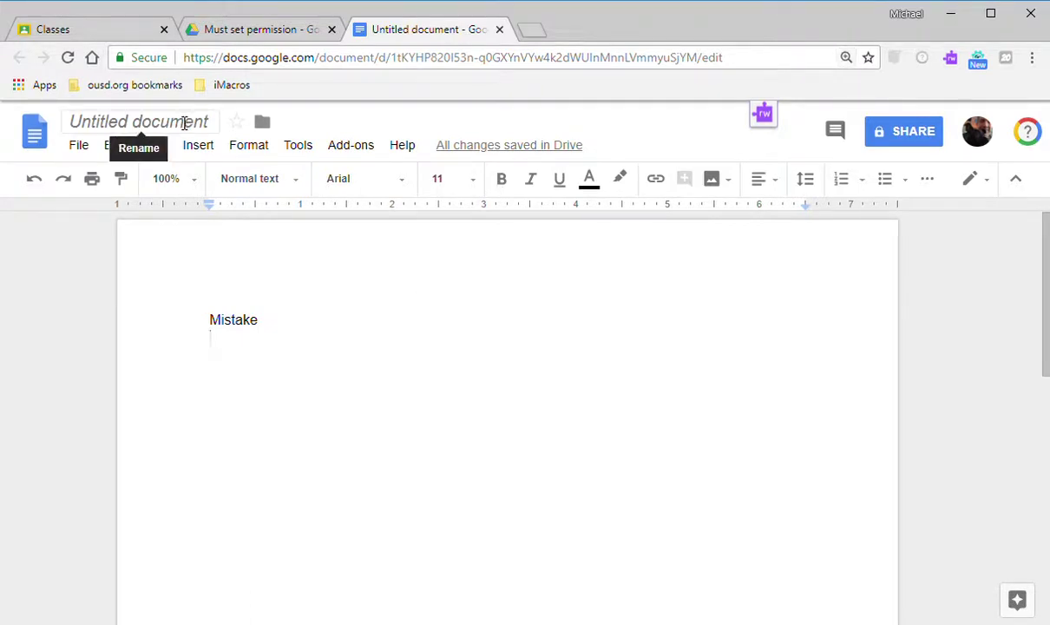
click(184, 123)
click(305, 319)
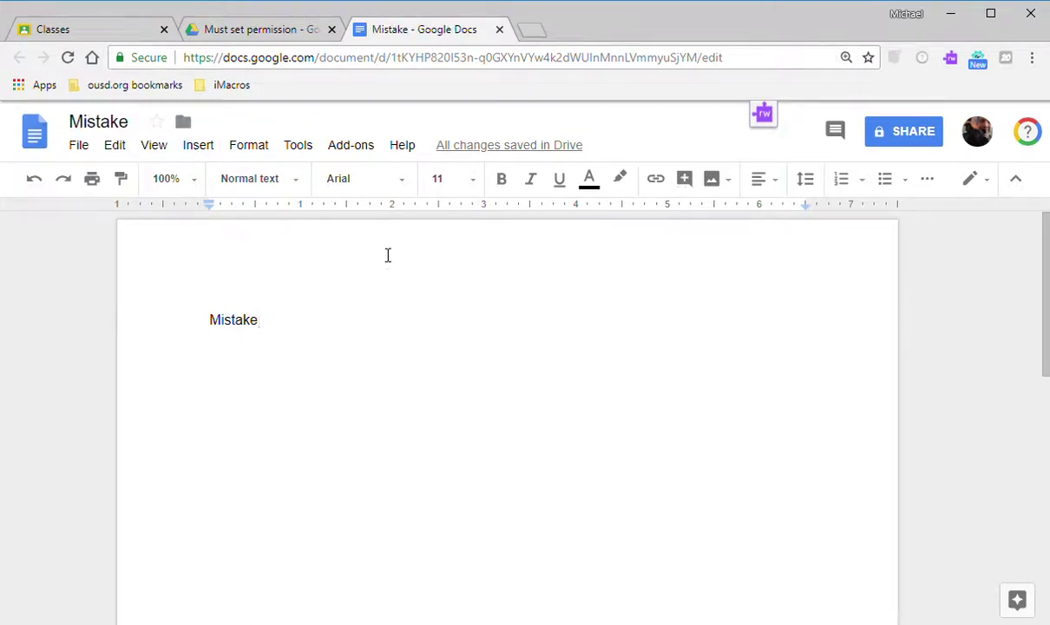
click(399, 57)
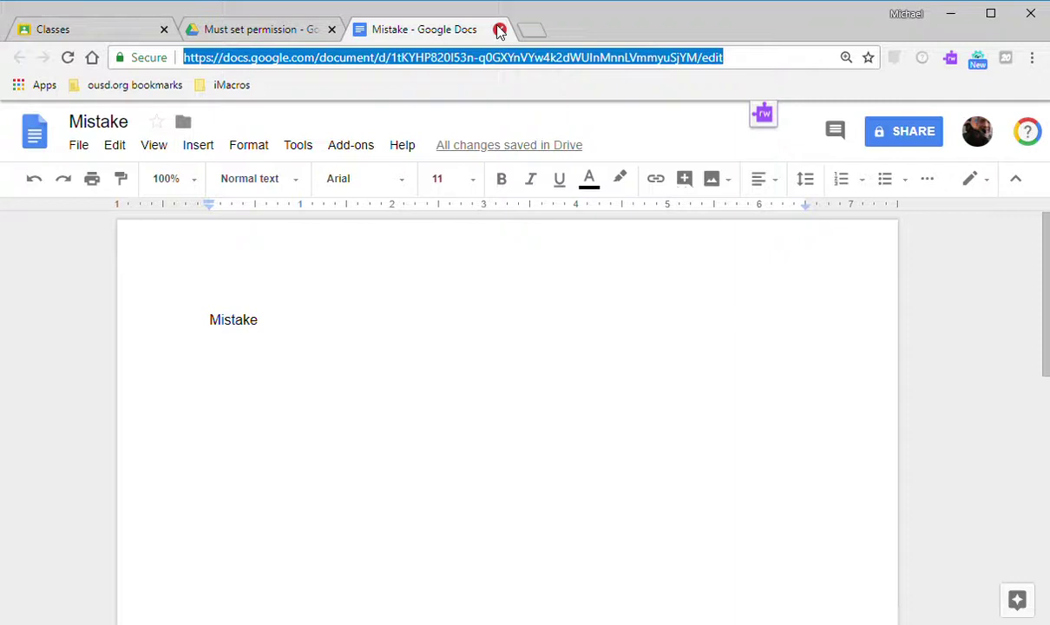
click(500, 30)
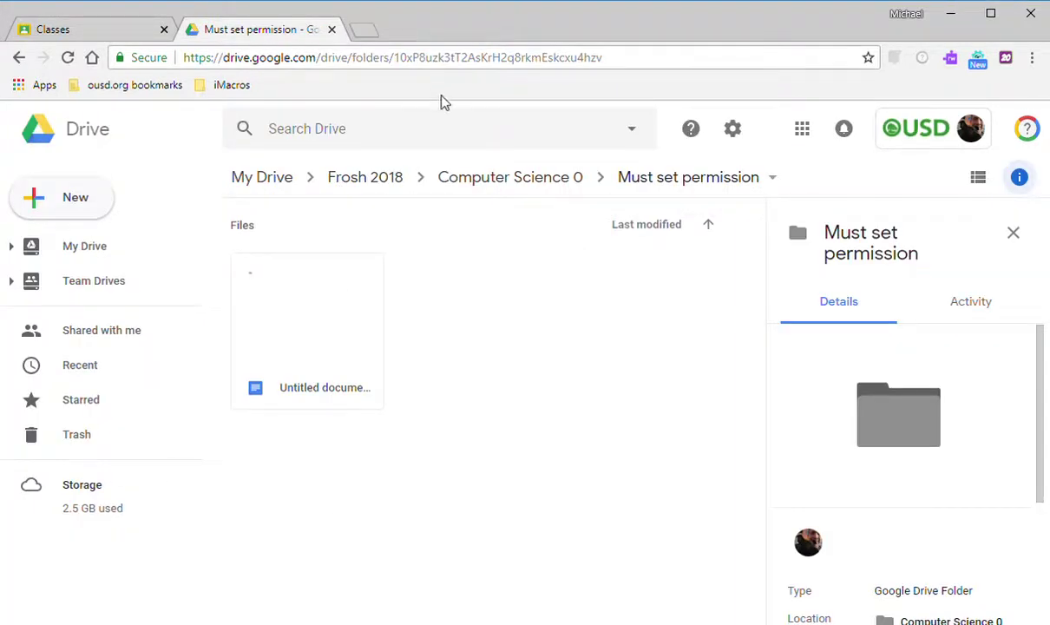
Open Gmail in a new tab from the Google apps launcher and switch to its inbox.
click(800, 132)
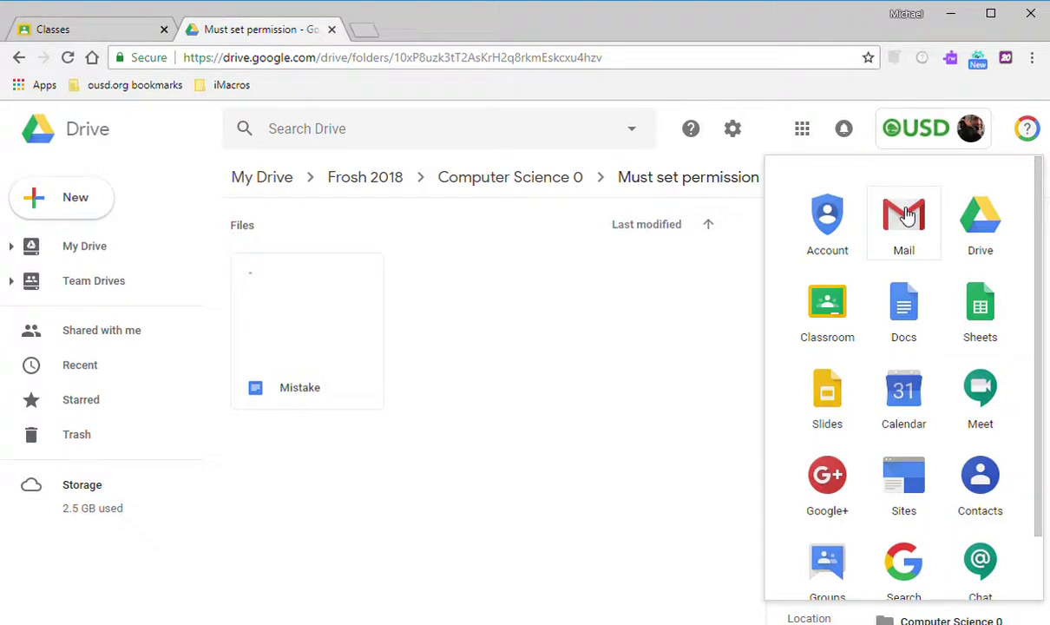
click(906, 215)
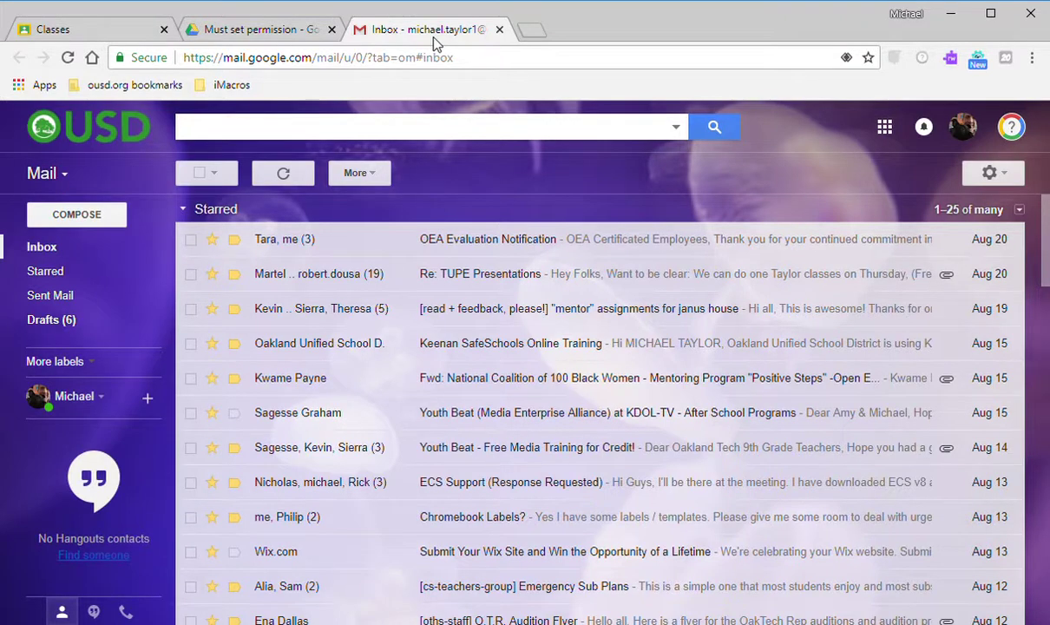
key(ctrl+Tab)
key(ctrl+Tab)
click(432, 37)
Compose a new email addressed to your own account, removing the first suggested contact.
key(ctrl+Tab)
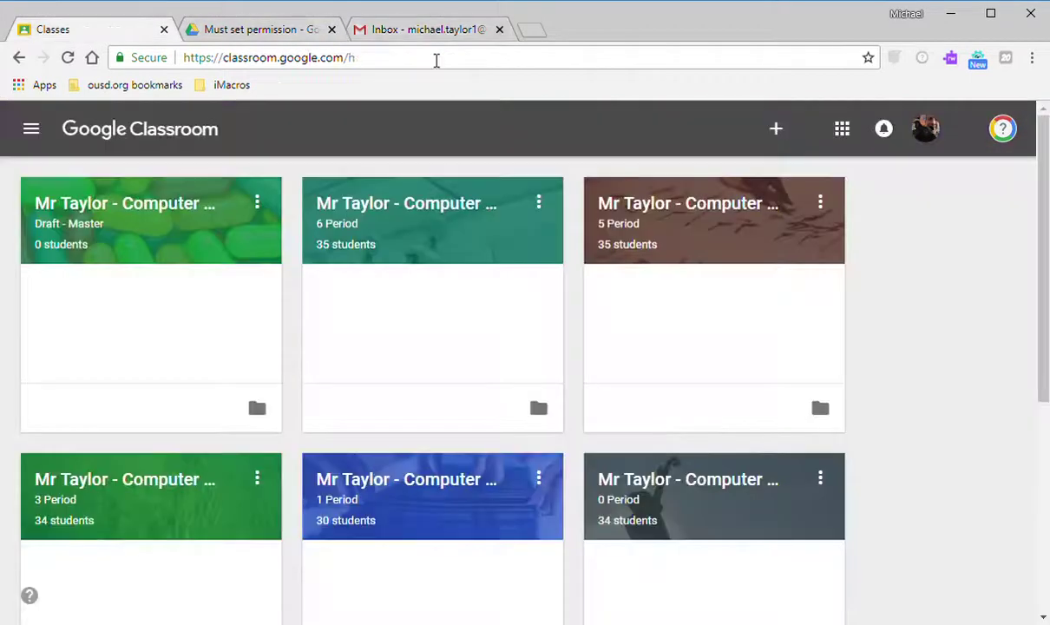
key(ctrl+Tab)
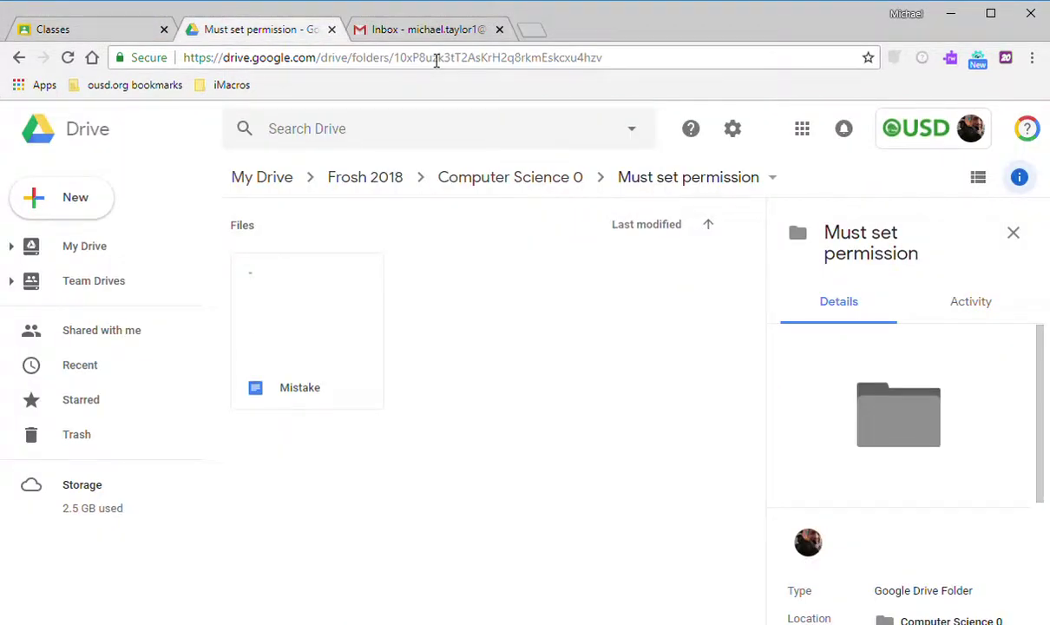
key(ctrl+Tab)
key(ctrl+Tab)
key(ctrl+Tab)
key(ctrl+Tab)
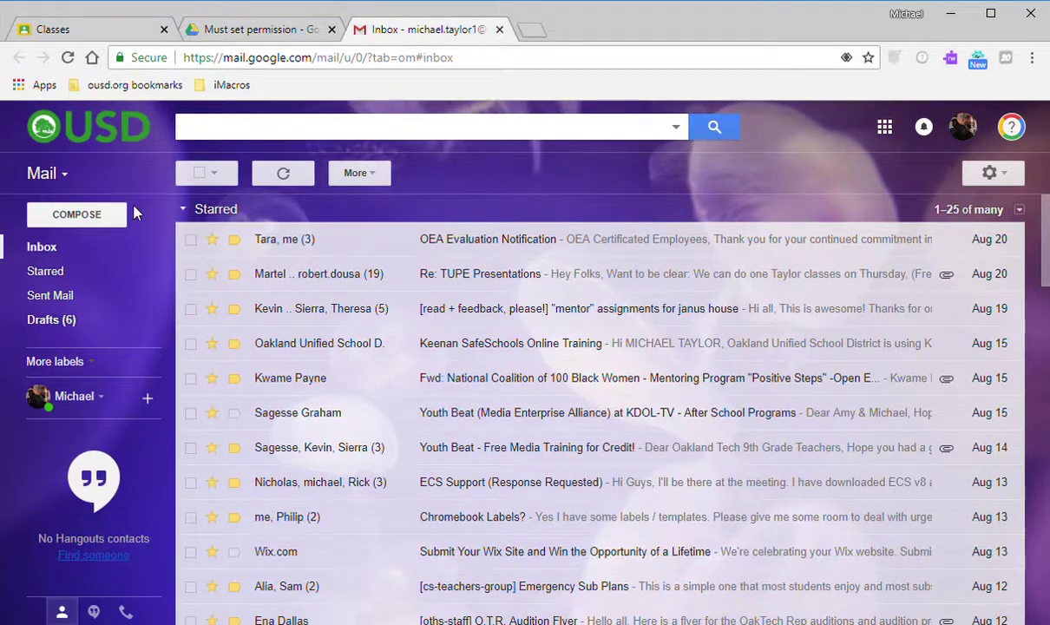
click(86, 227)
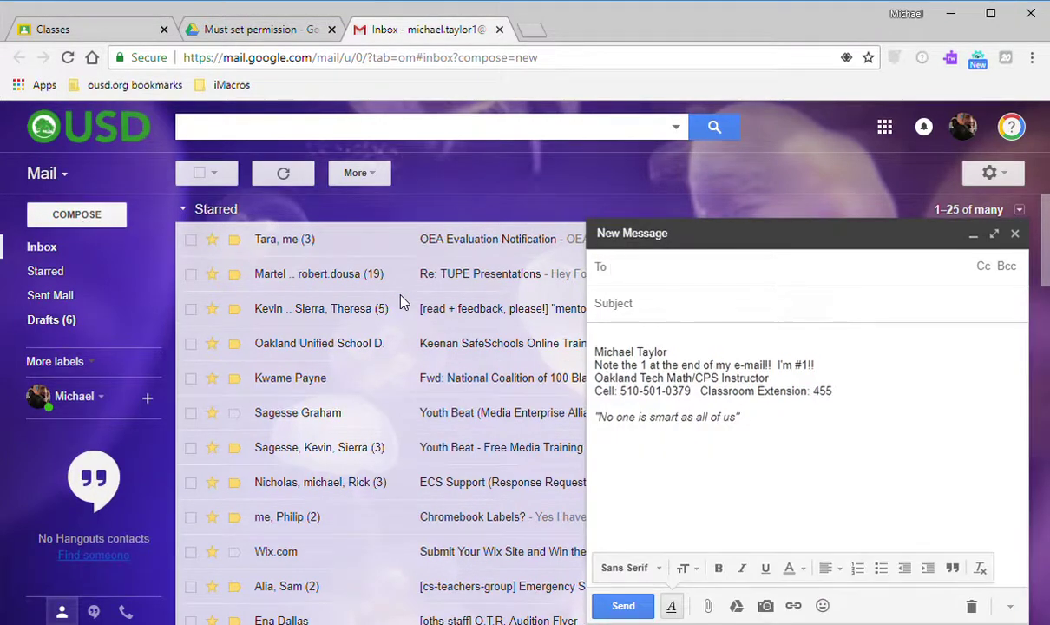
text(Si)
key(BackSpace)
key(BackSpace)
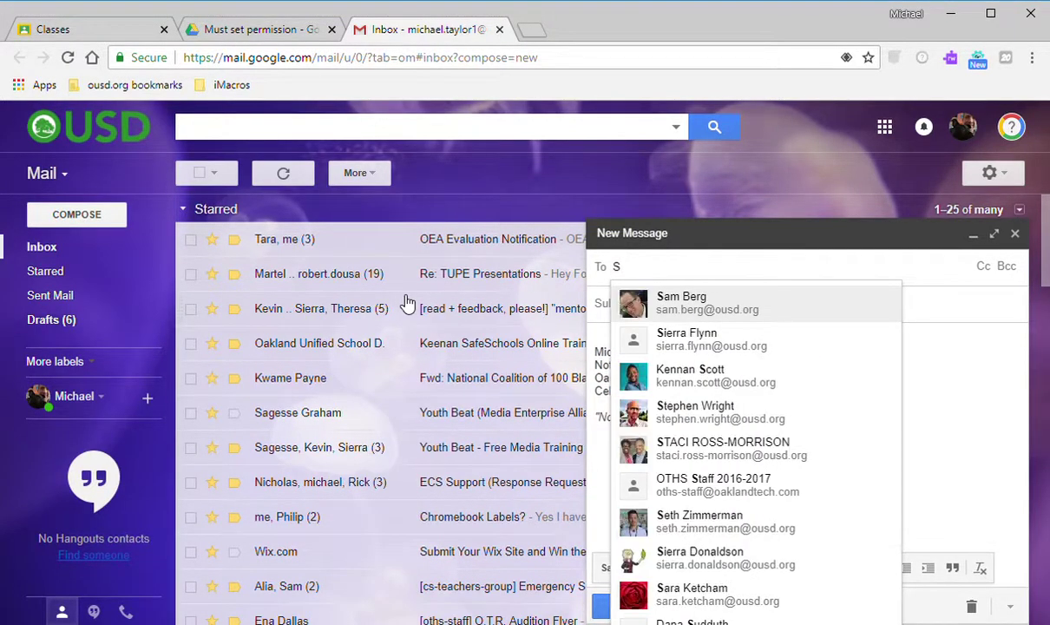
text(Sie)
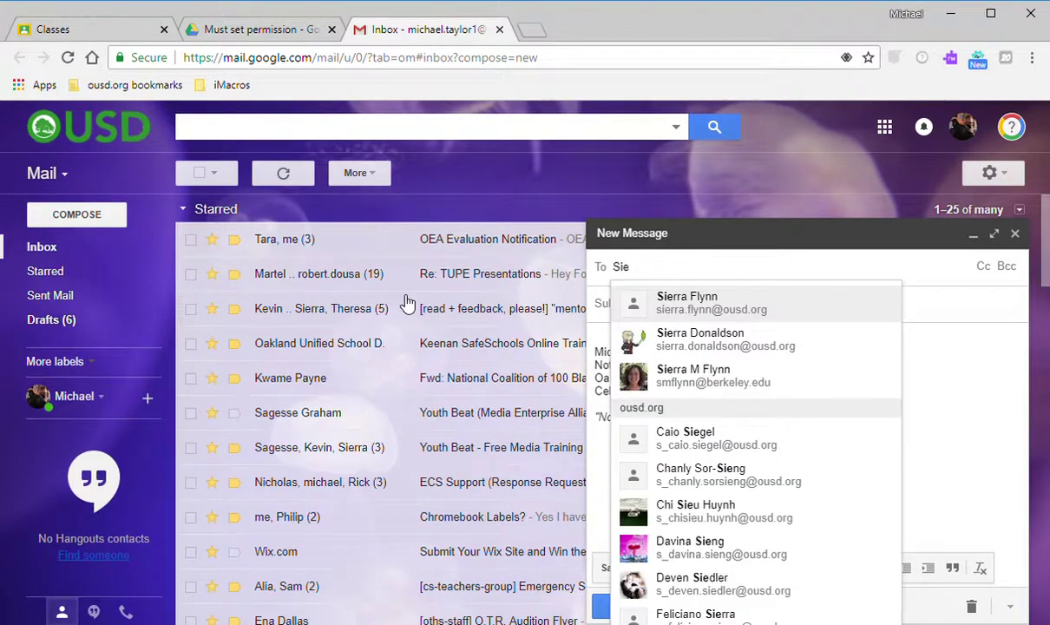
click(683, 303)
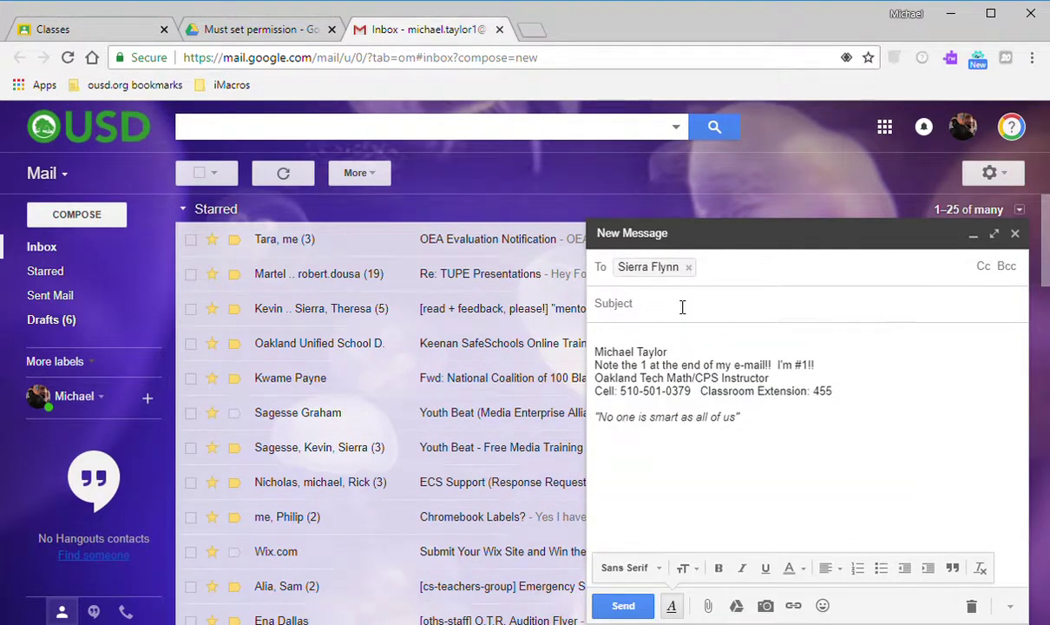
click(676, 280)
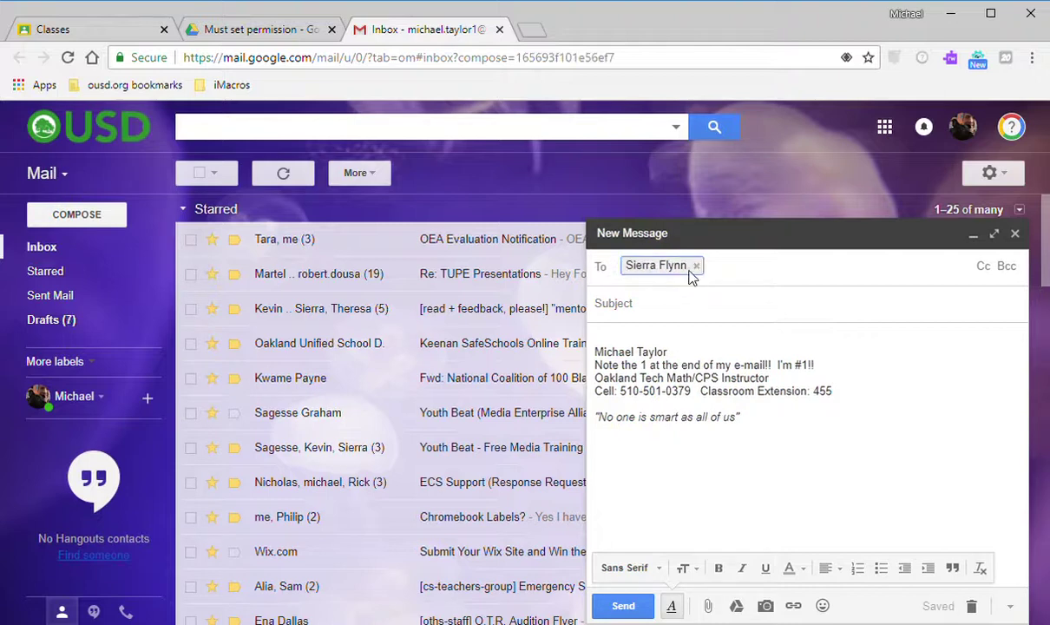
click(696, 266)
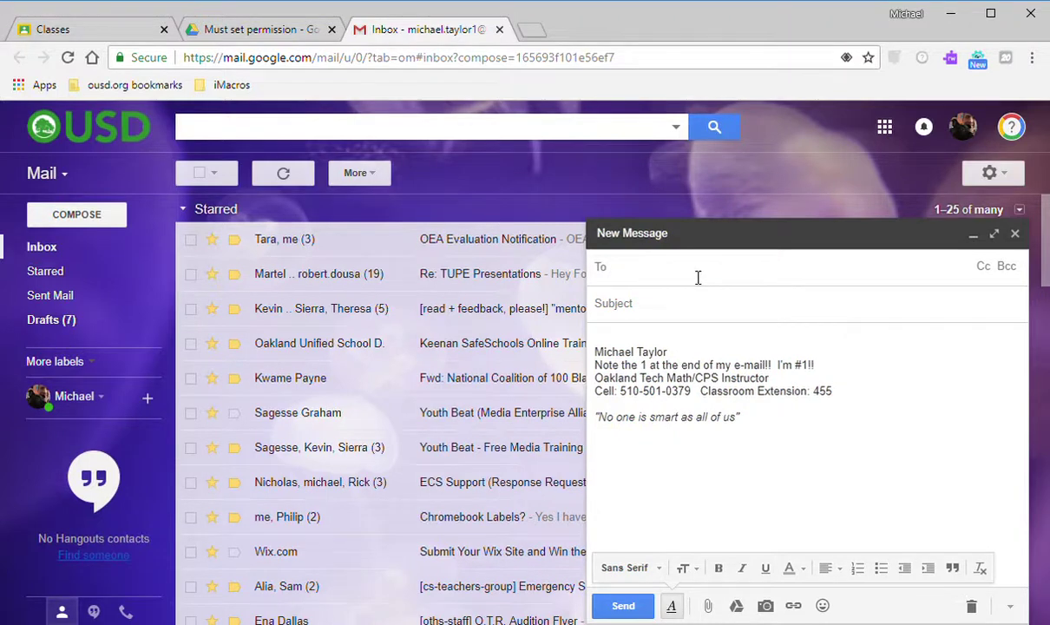
text(mi)
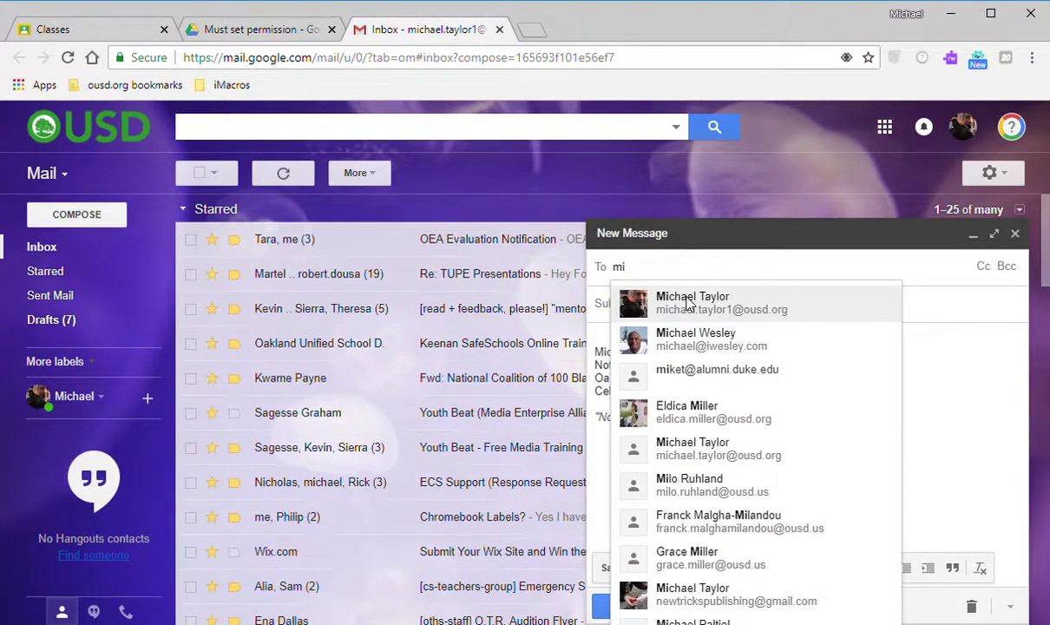
click(677, 299)
click(664, 317)
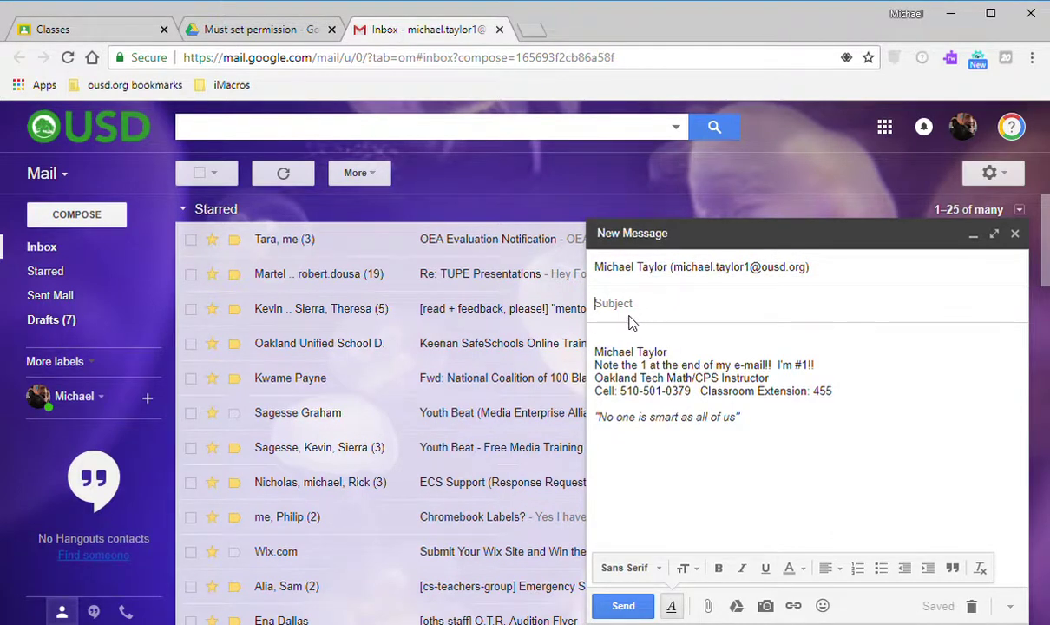
Give the draft subject 'Check these' and body 'THIs should not work' plus the pasted Mistake link.
text(Check these)
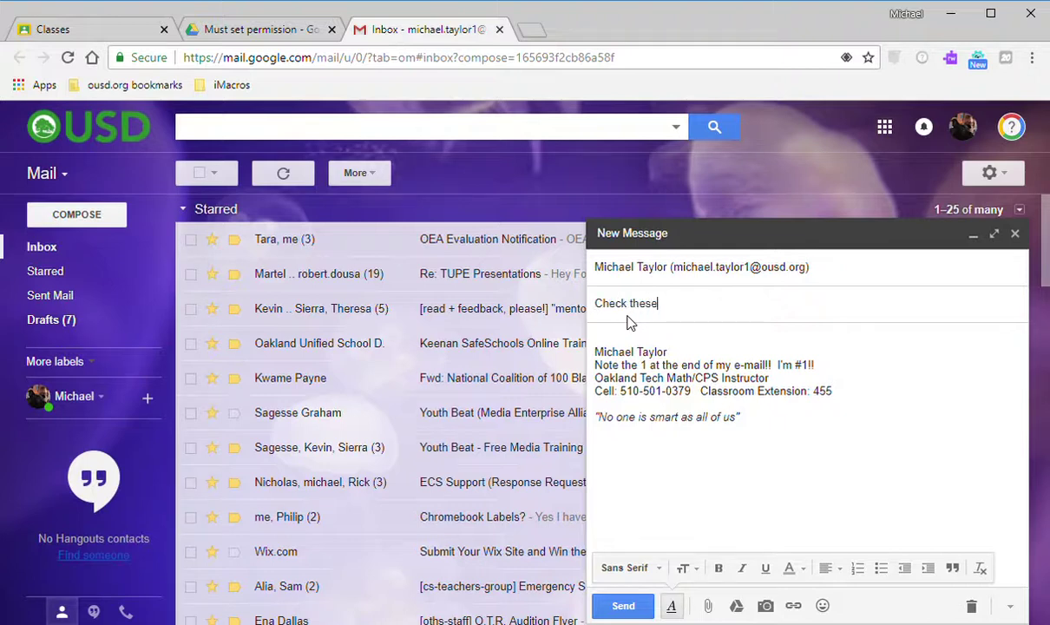
click(614, 341)
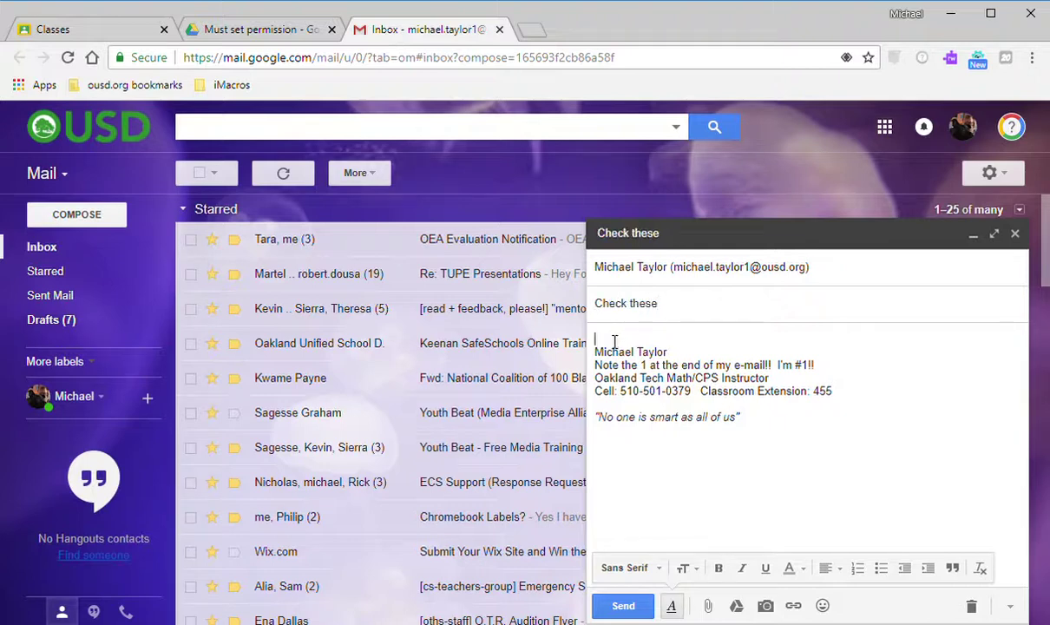
text(THIs )
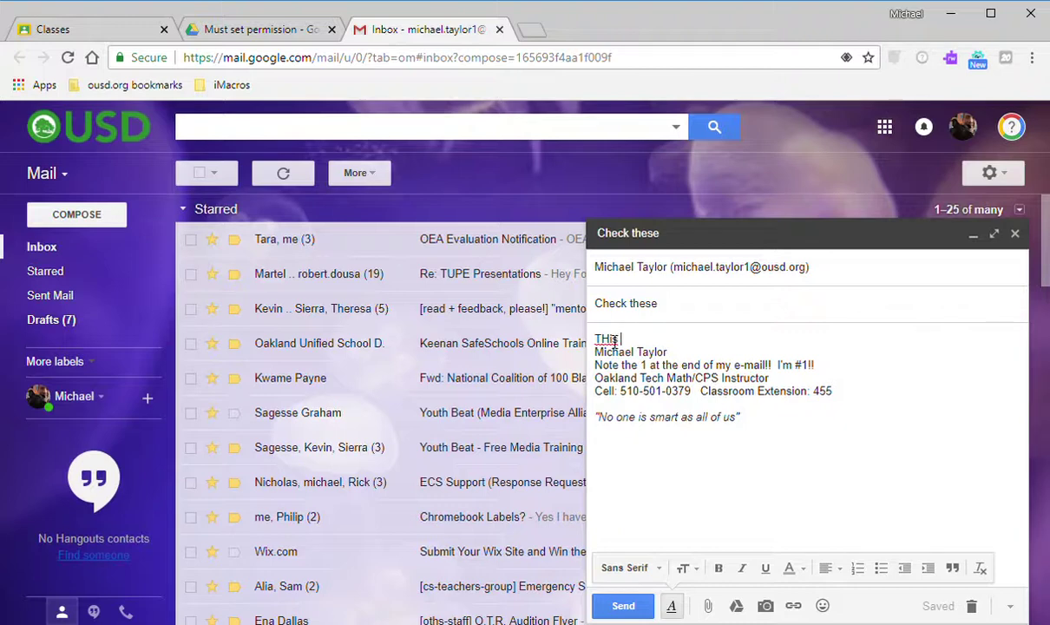
text(should not work)
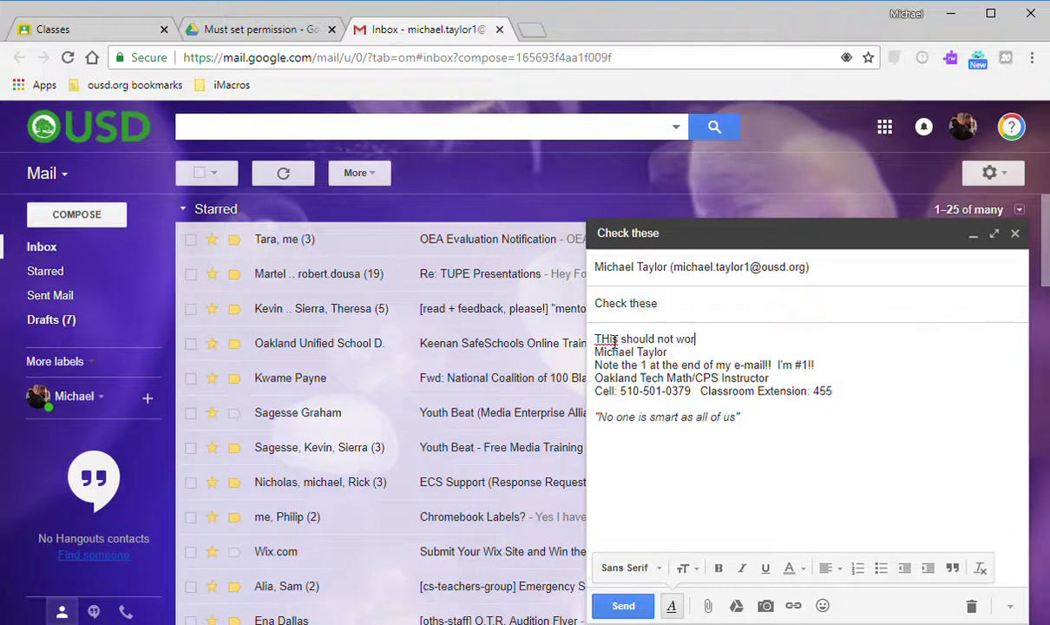
key(Return)
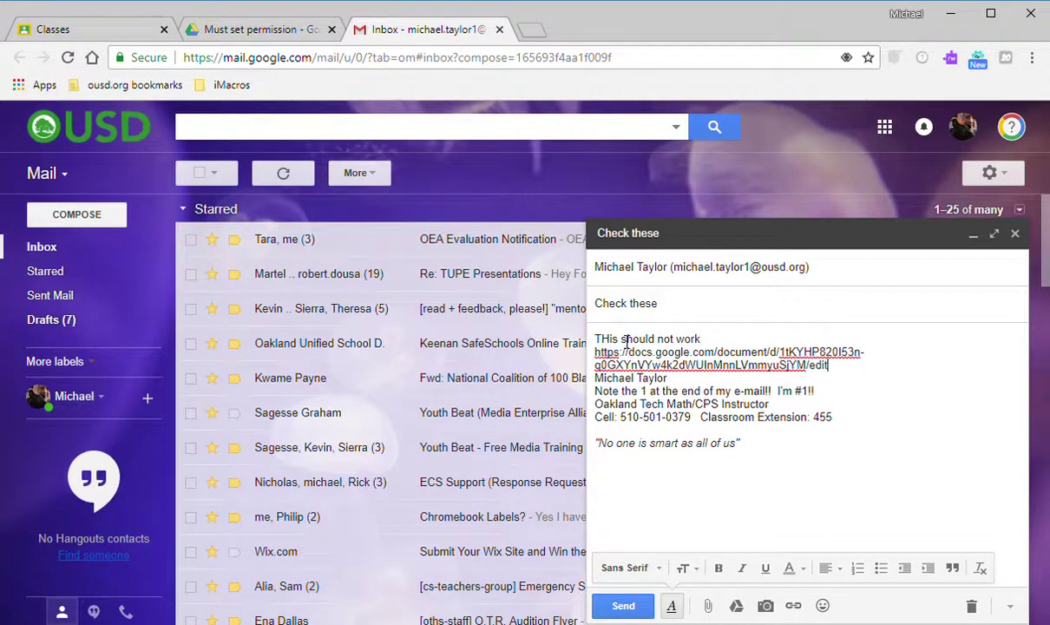
key(Return)
key(Return)
key(Return)
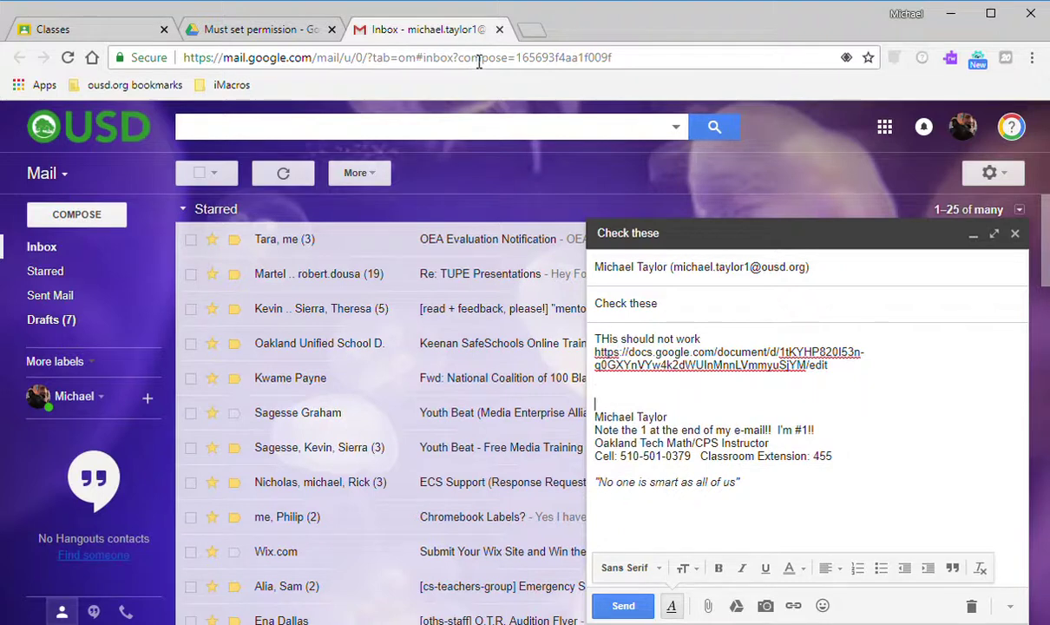
click(468, 59)
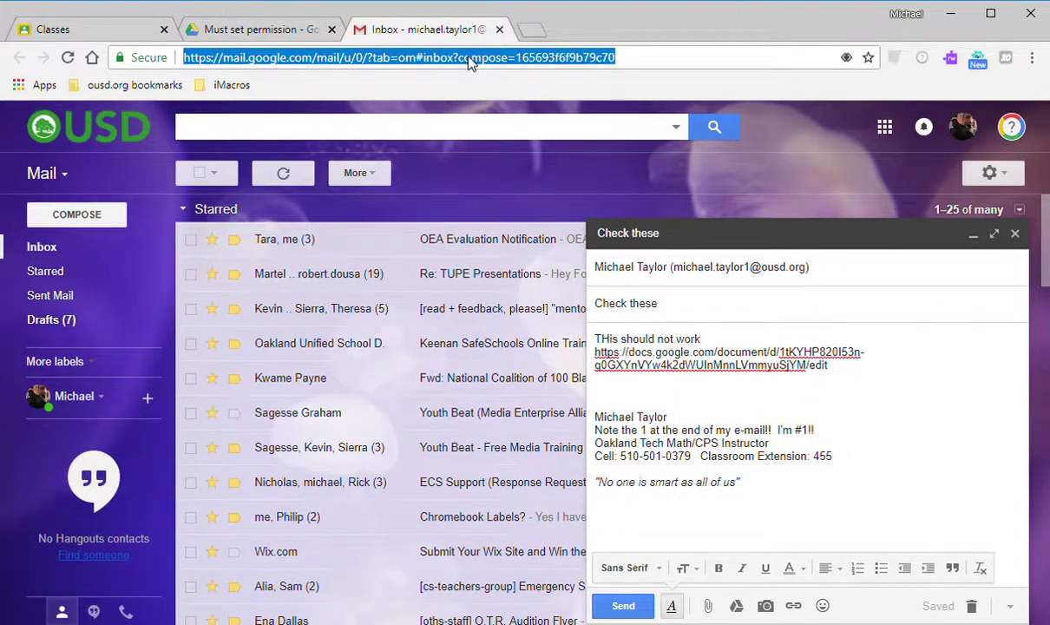
click(637, 395)
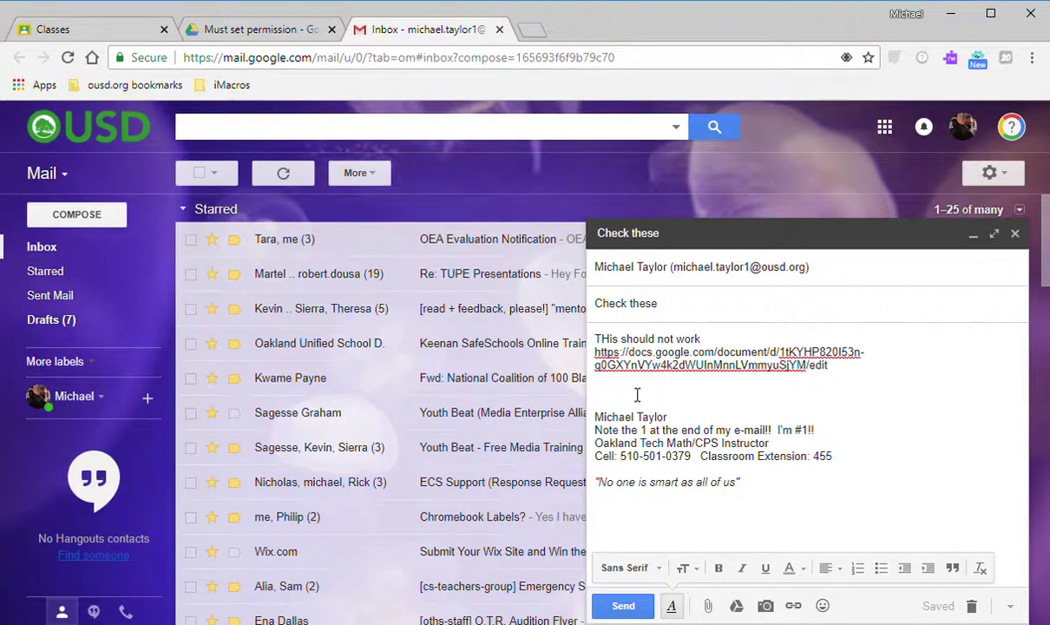
Back in Drive, create a folder named 'Editable' in Must set permission.
click(280, 33)
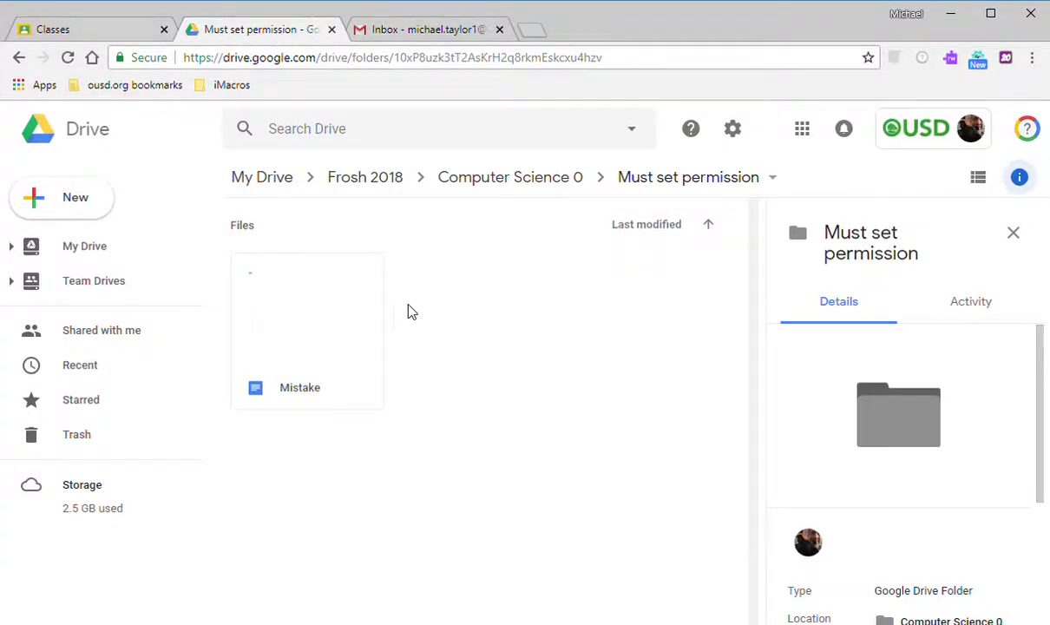
click(92, 212)
click(92, 213)
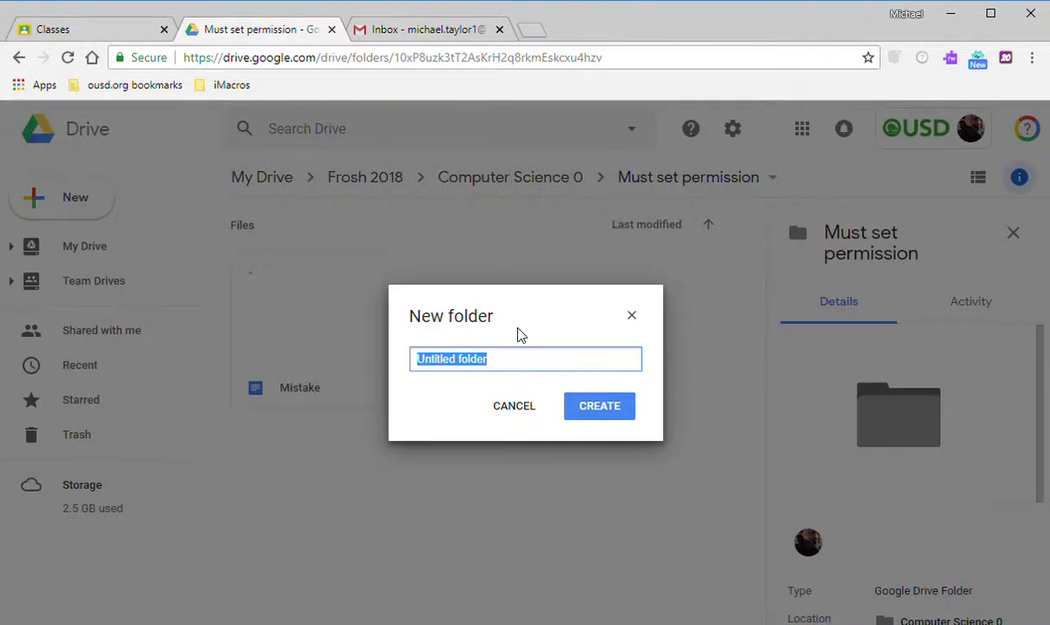
text(All can)
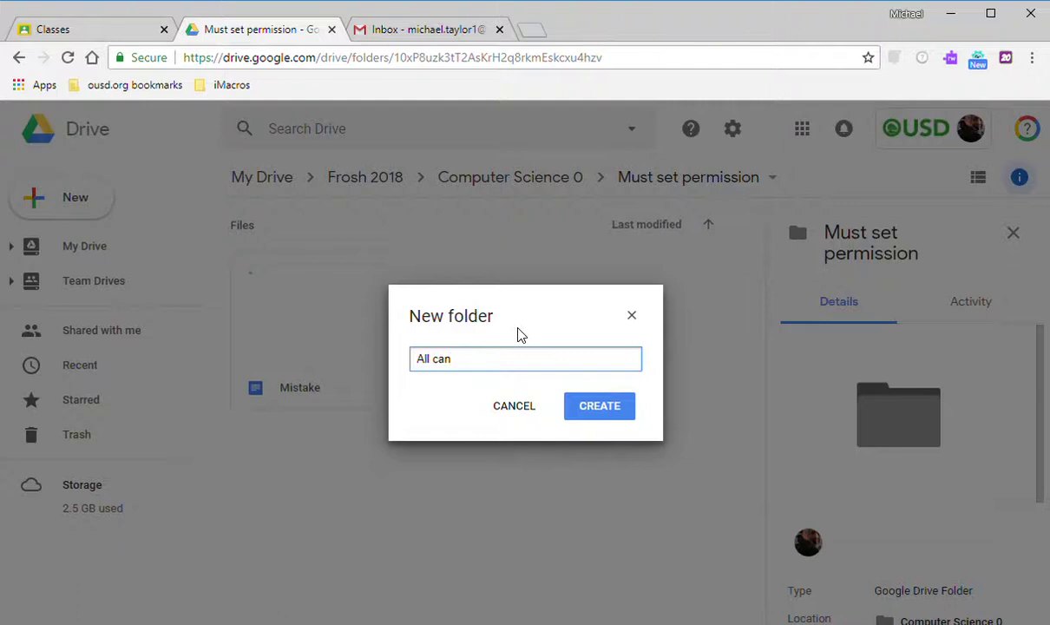
key(BackSpace)
key(BackSpace)
key(BackSpace)
text(Eidtable)
click(610, 408)
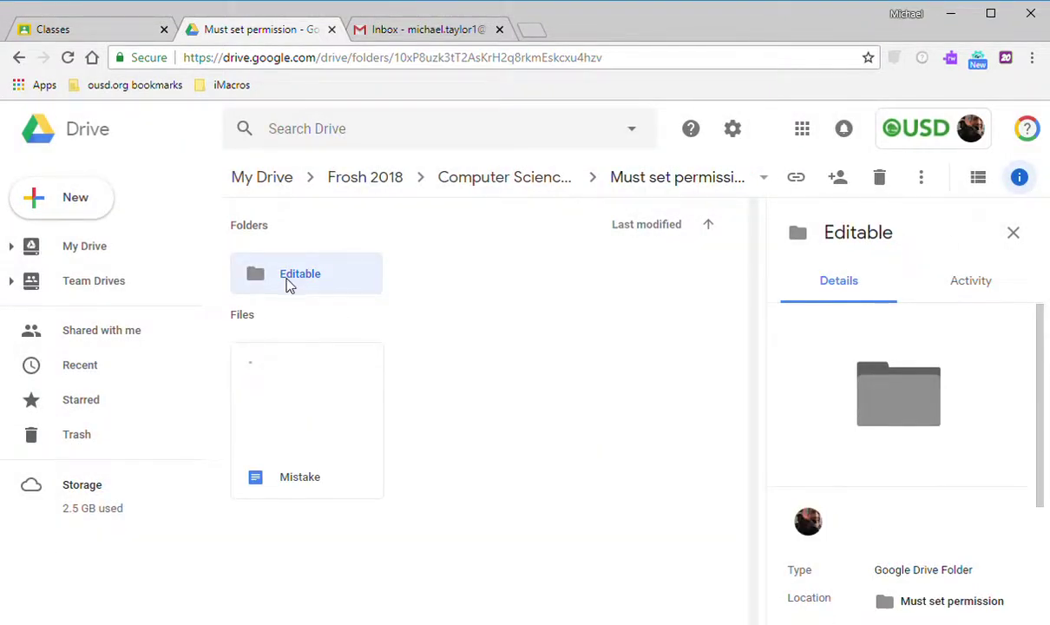
Remove the Editable folder from Must set permission.
right_click(290, 285)
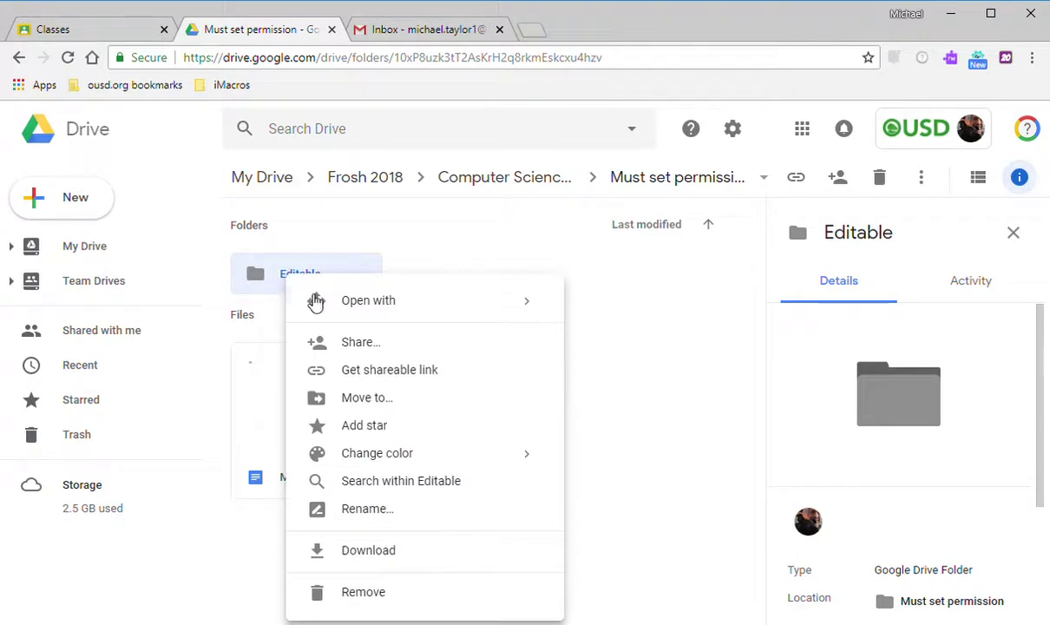
click(396, 594)
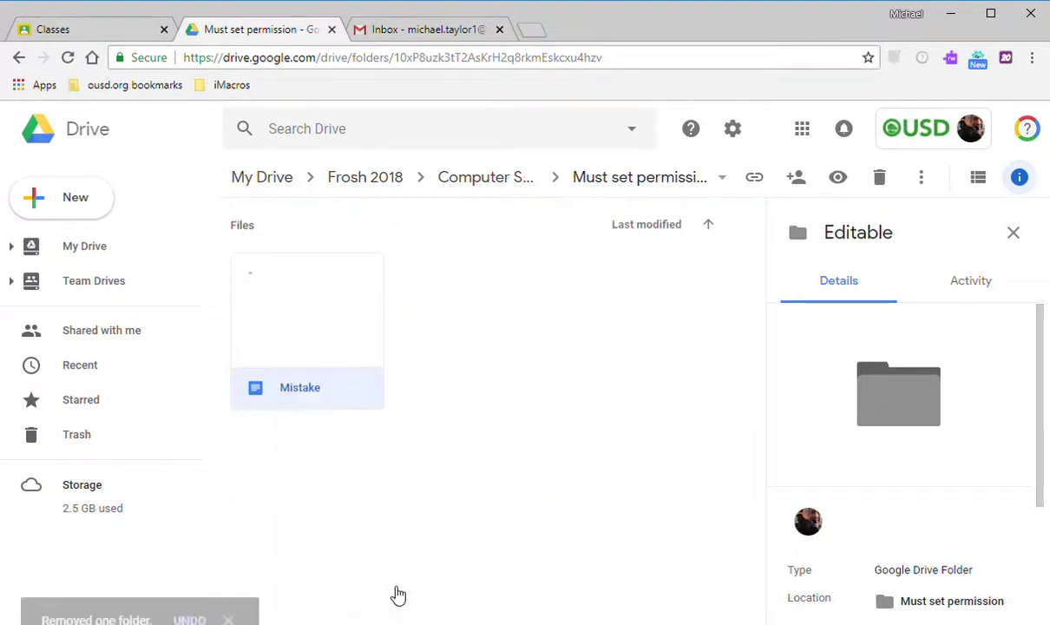
click(74, 209)
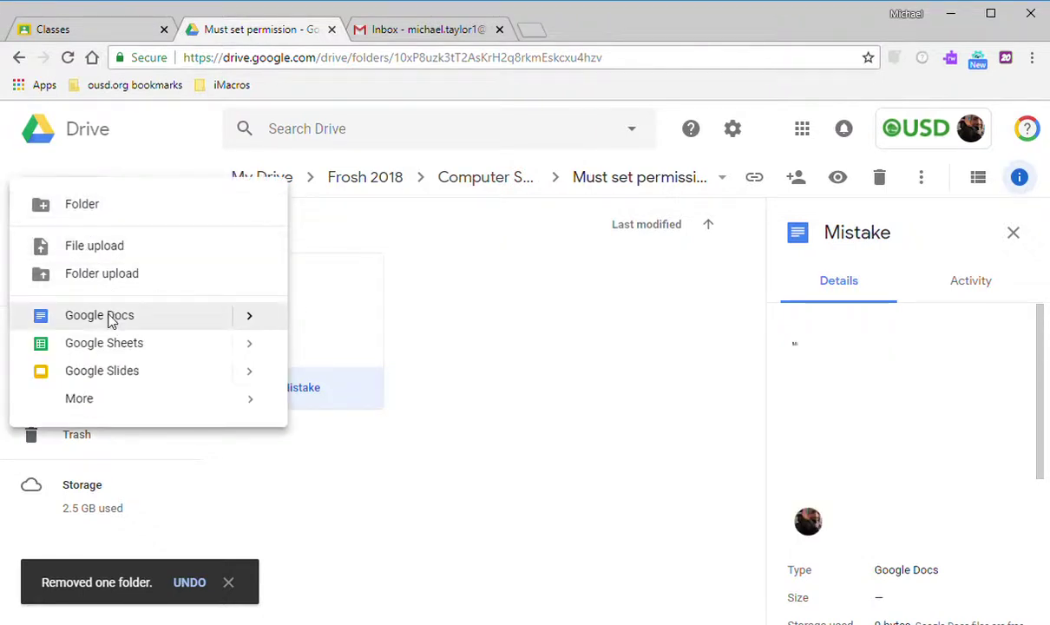
Create a Google Doc titled 'Editable' with lines 'Editable' and 'You should be able to write here.'.
click(109, 314)
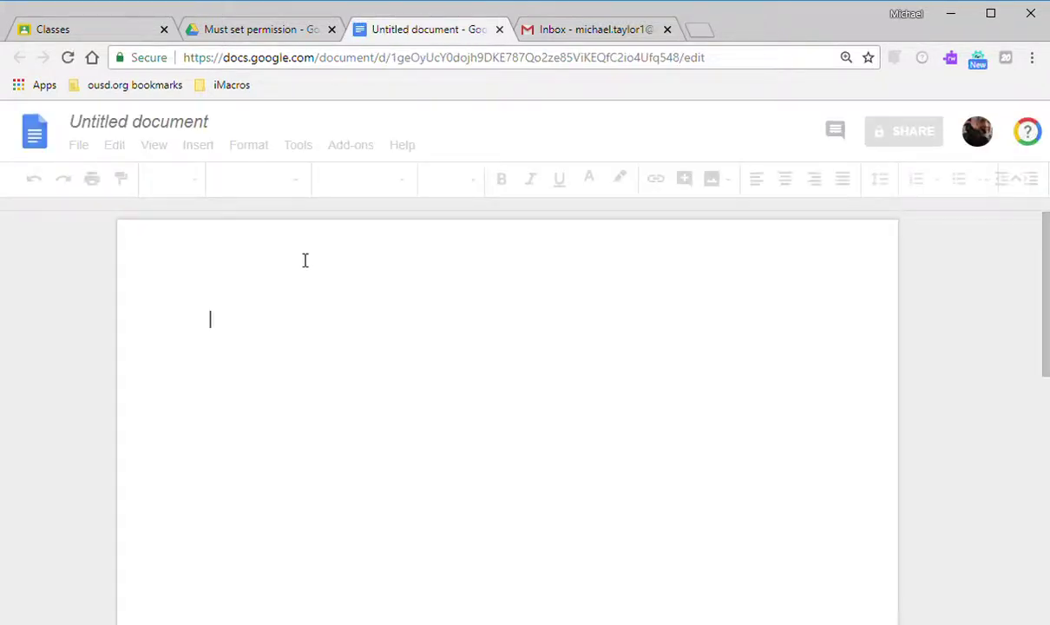
text(Ed)
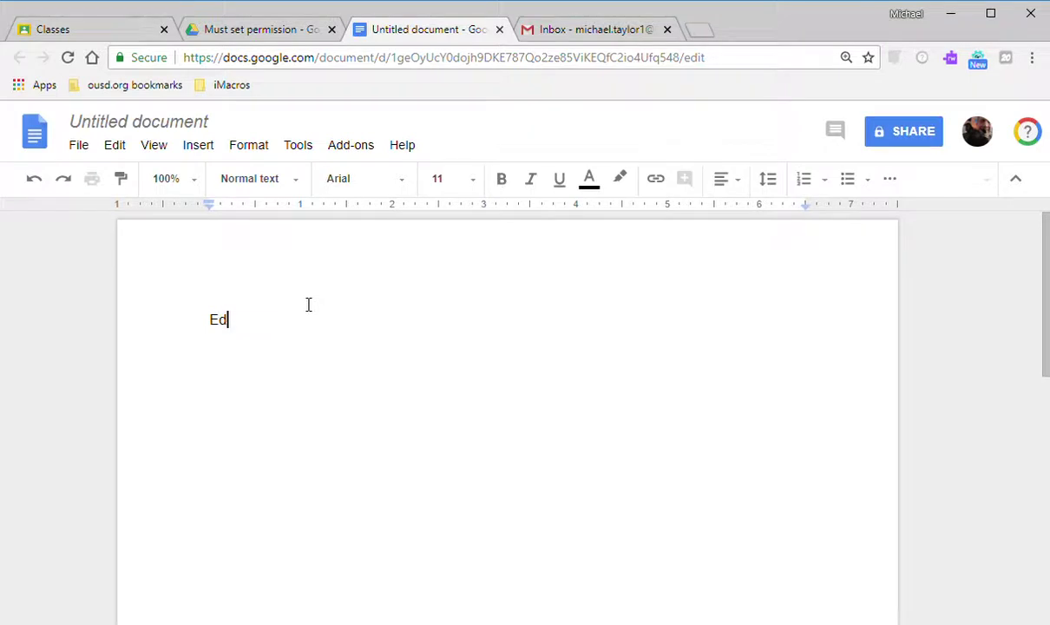
text(ita)
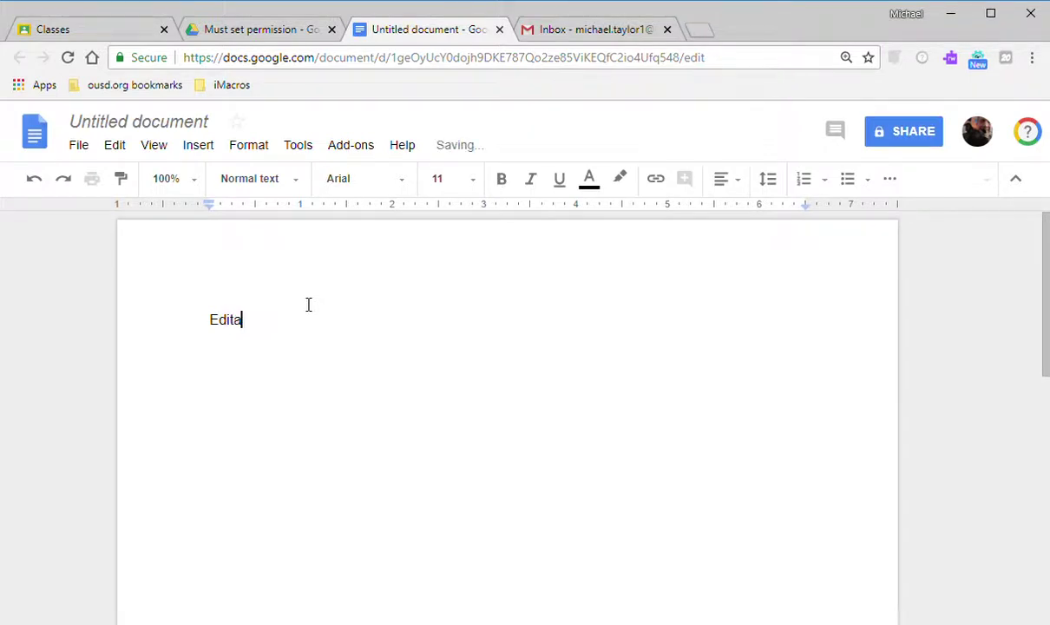
text(ble)
key(Return)
text(You )
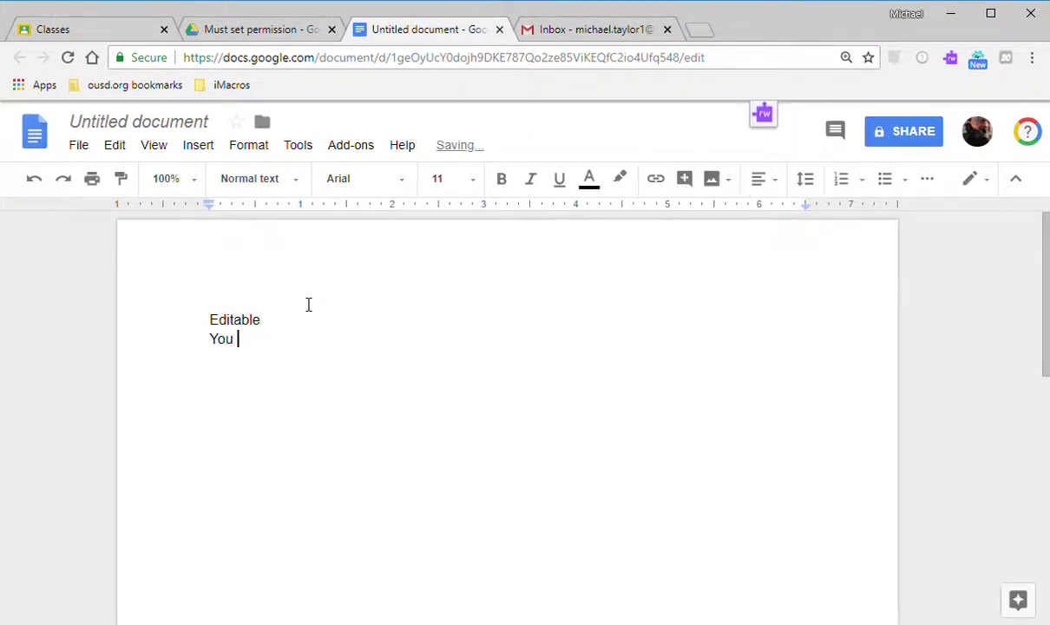
text(should be able to)
text( r)
text(rite )
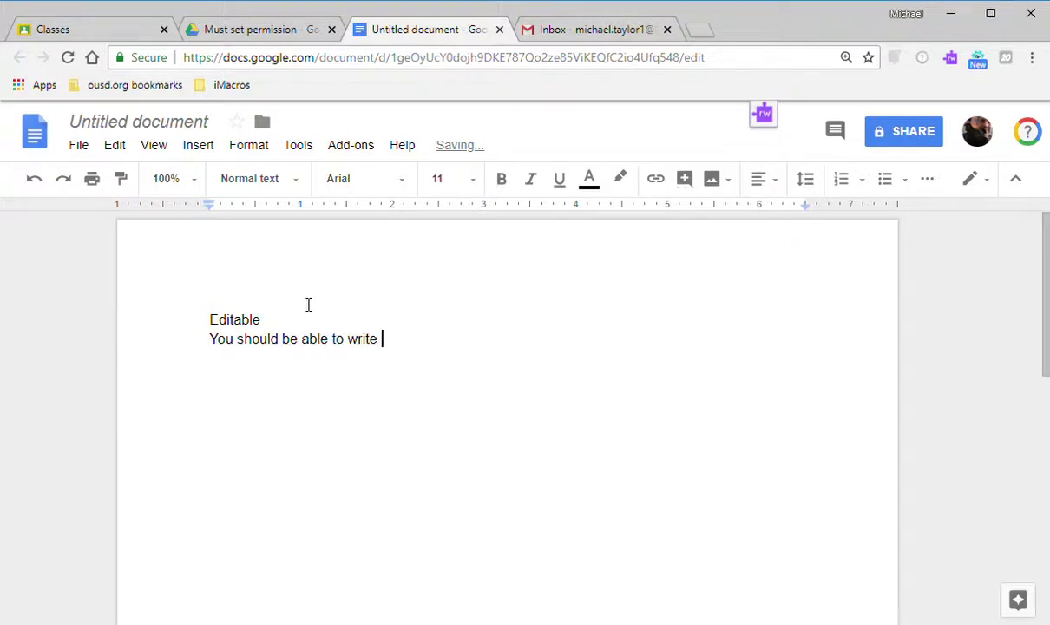
text(here .)
key(Return)
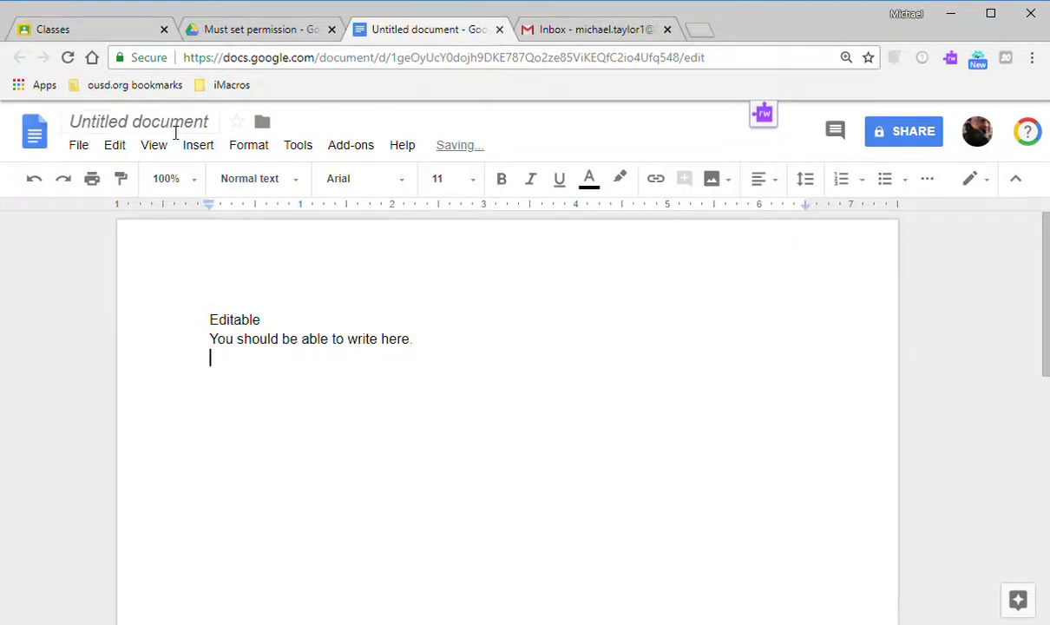
click(171, 128)
right_click(424, 300)
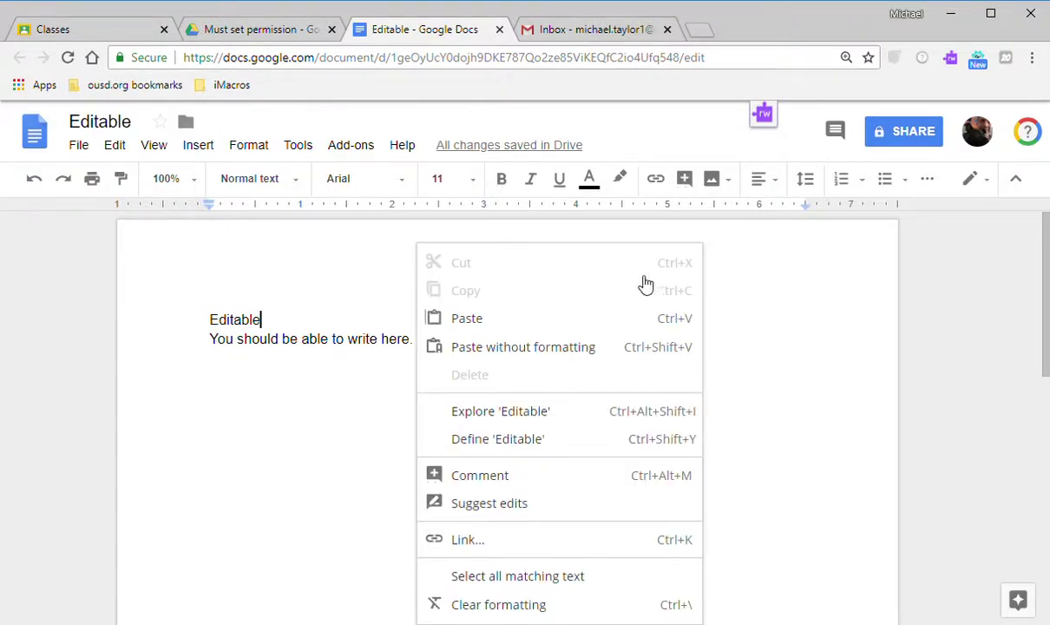
click(729, 302)
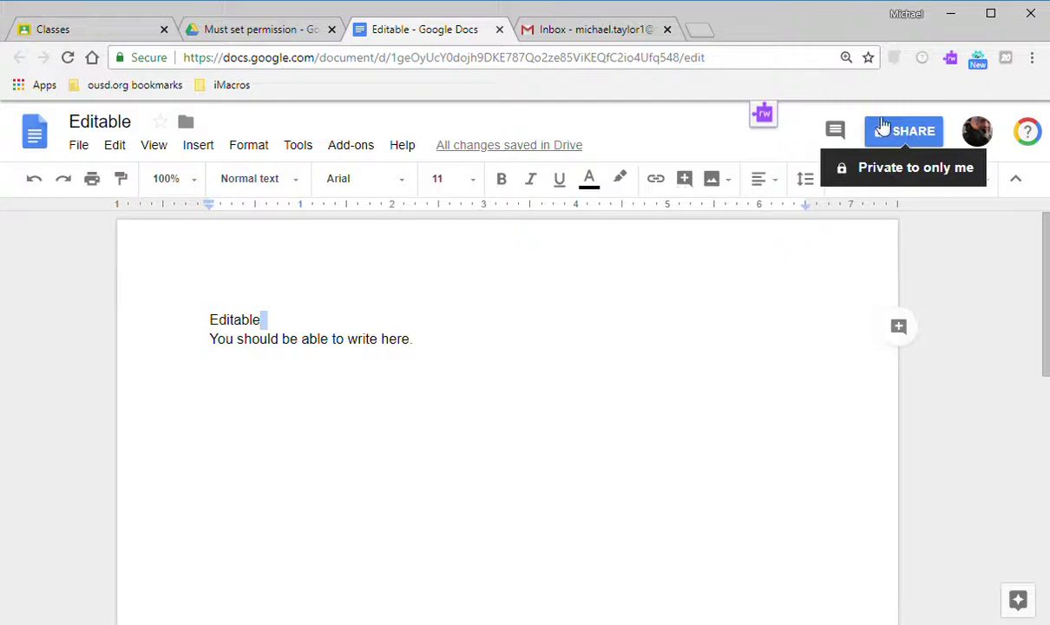
Share the Editable doc so anyone at OUSD with the link can edit, and copy its link.
click(749, 73)
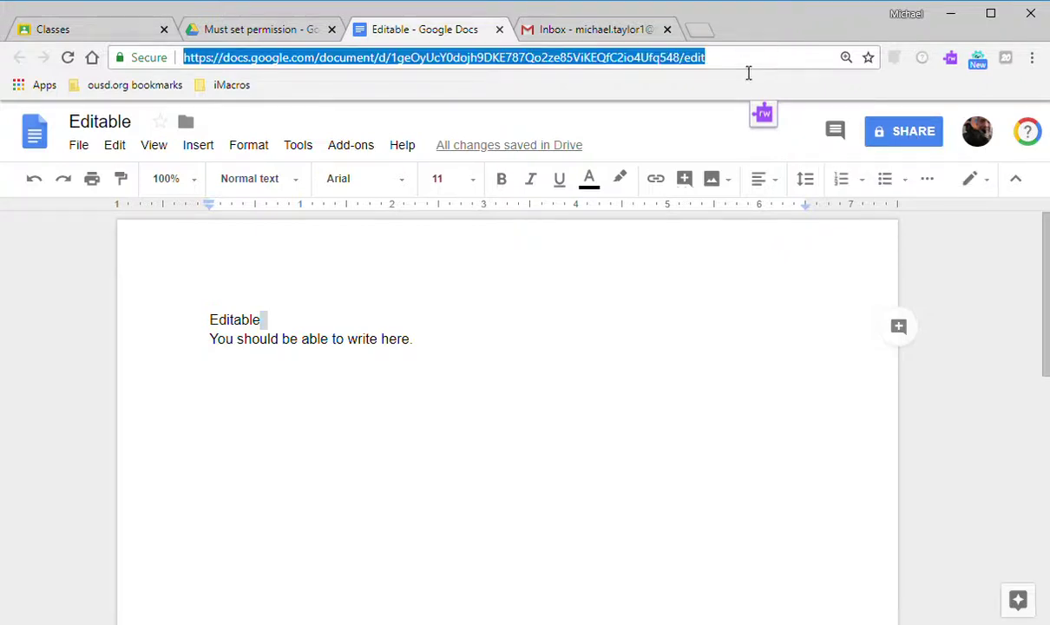
click(894, 135)
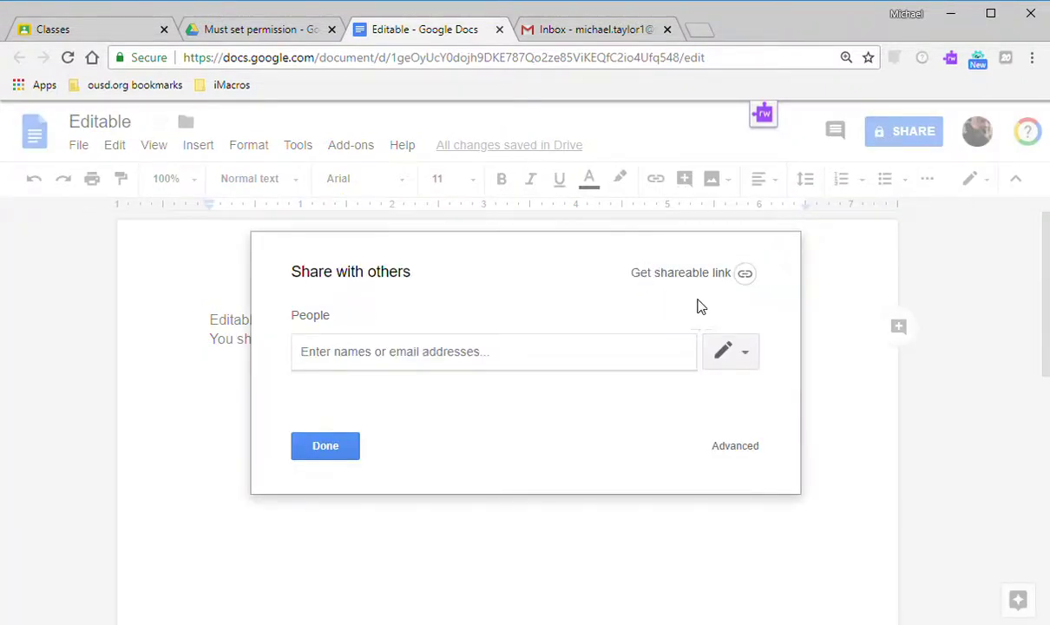
click(750, 279)
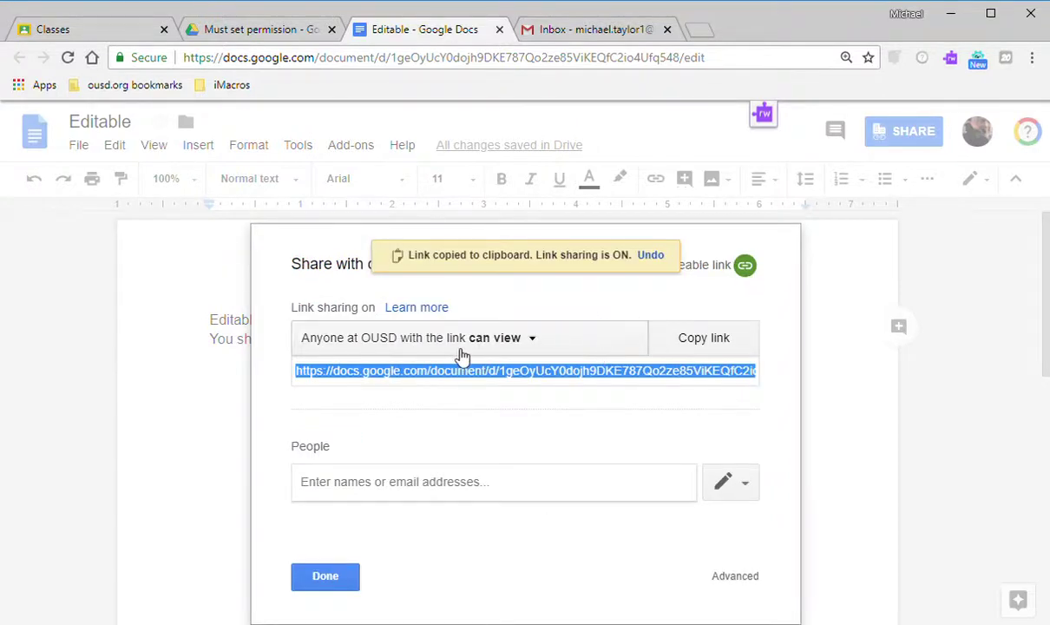
click(533, 347)
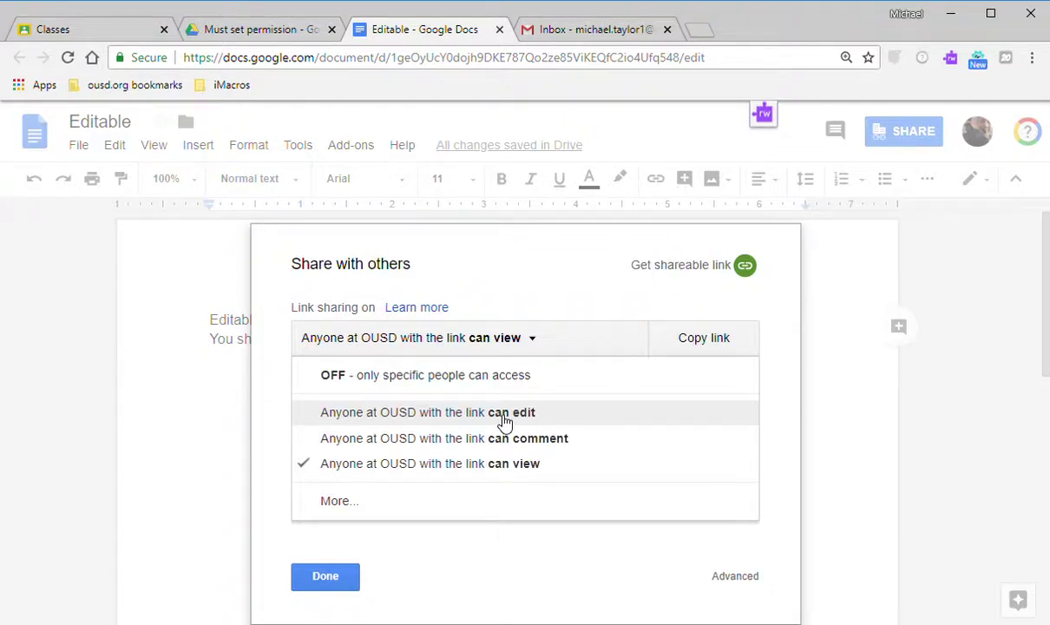
click(503, 418)
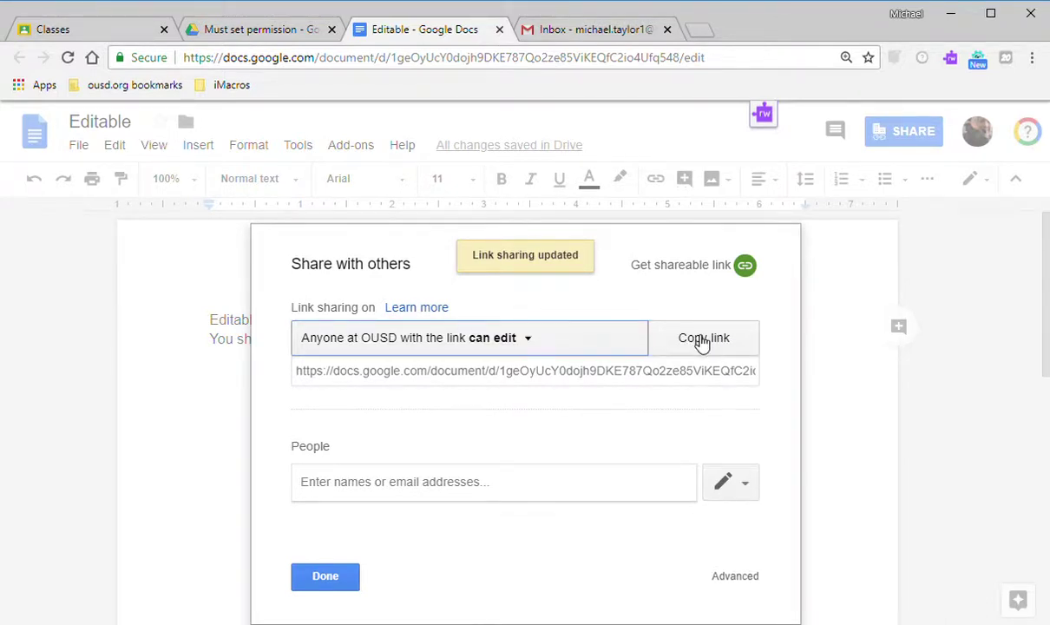
click(704, 341)
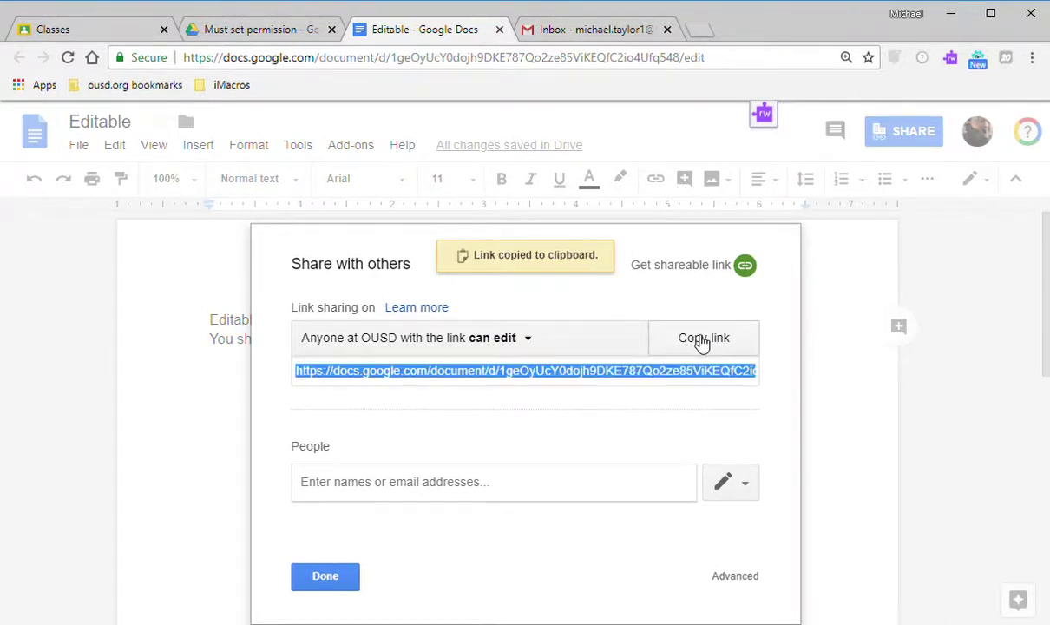
click(597, 31)
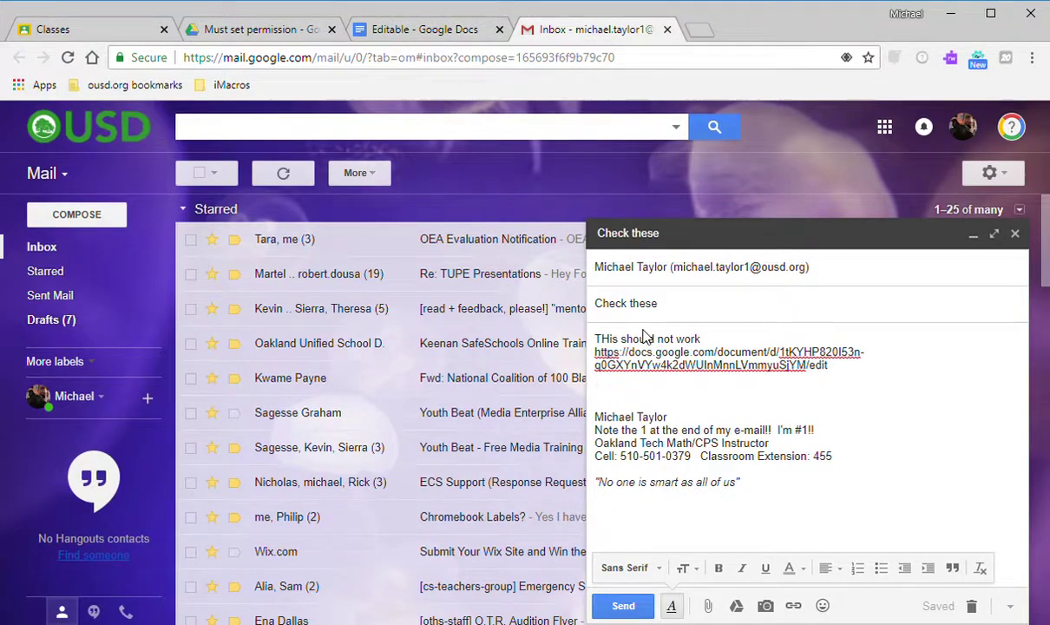
Add 'You can edit this', the pasted Editable link and 'All can view' to the draft; close Docs sharing.
text(You can edit this)
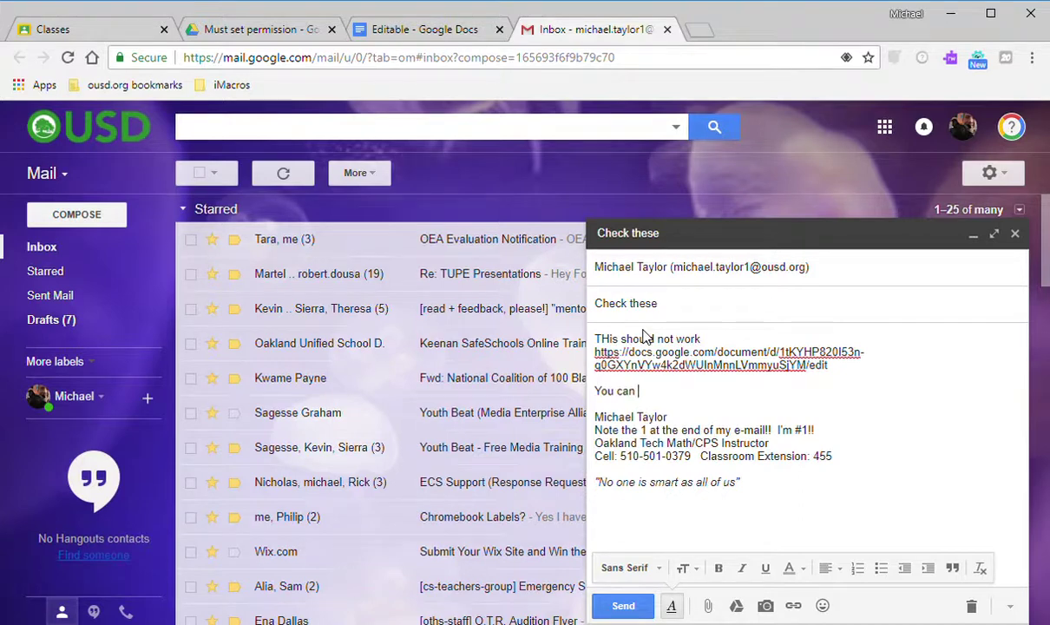
key(Return)
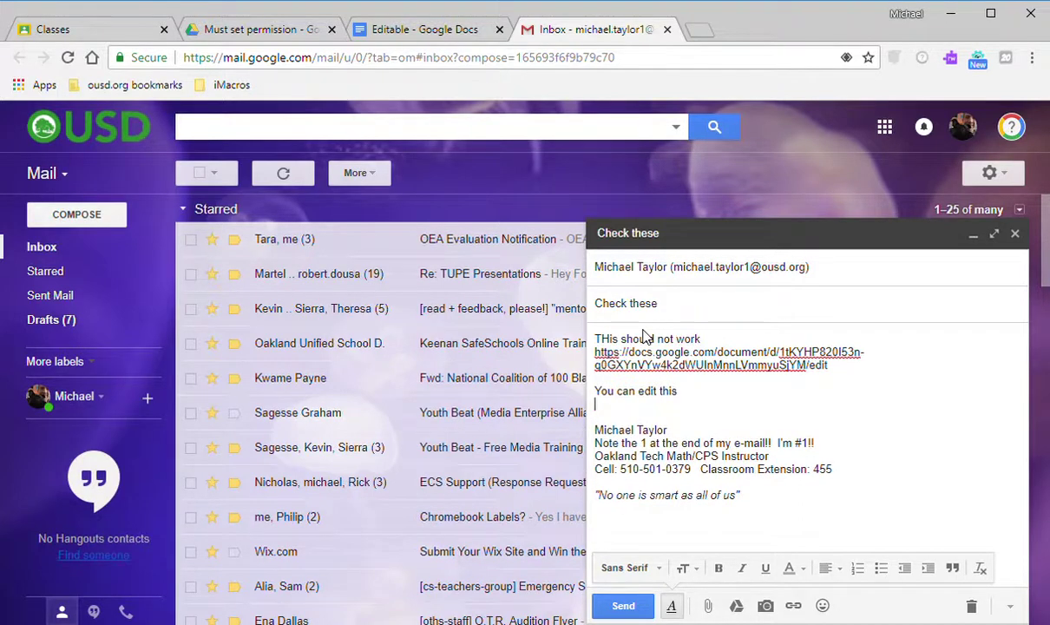
key(ctrl+v)
key(Return)
key(Return)
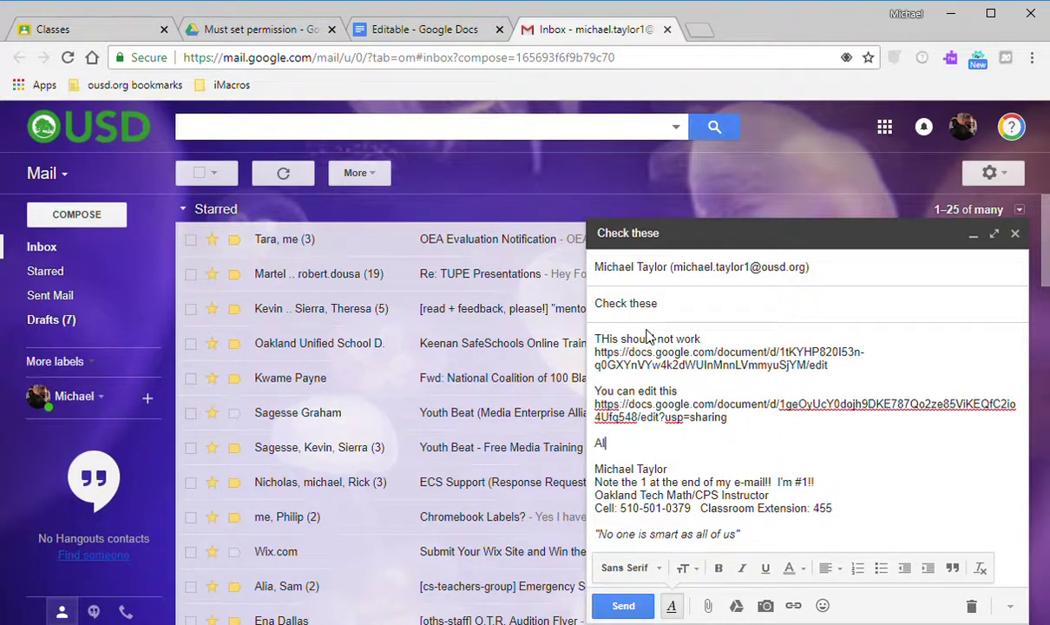
text(All can view)
click(448, 33)
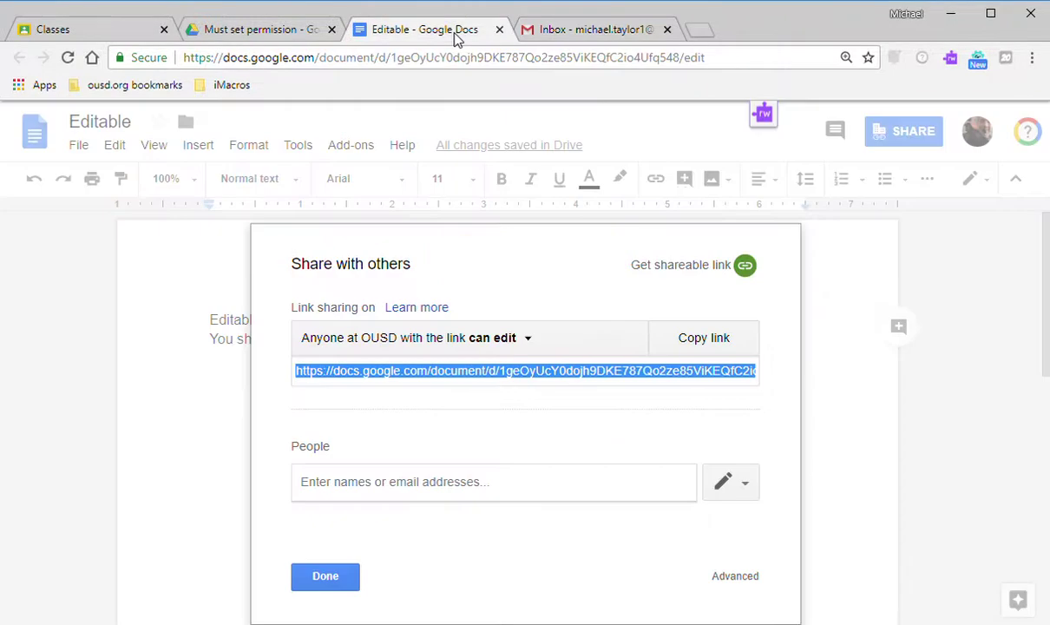
click(346, 579)
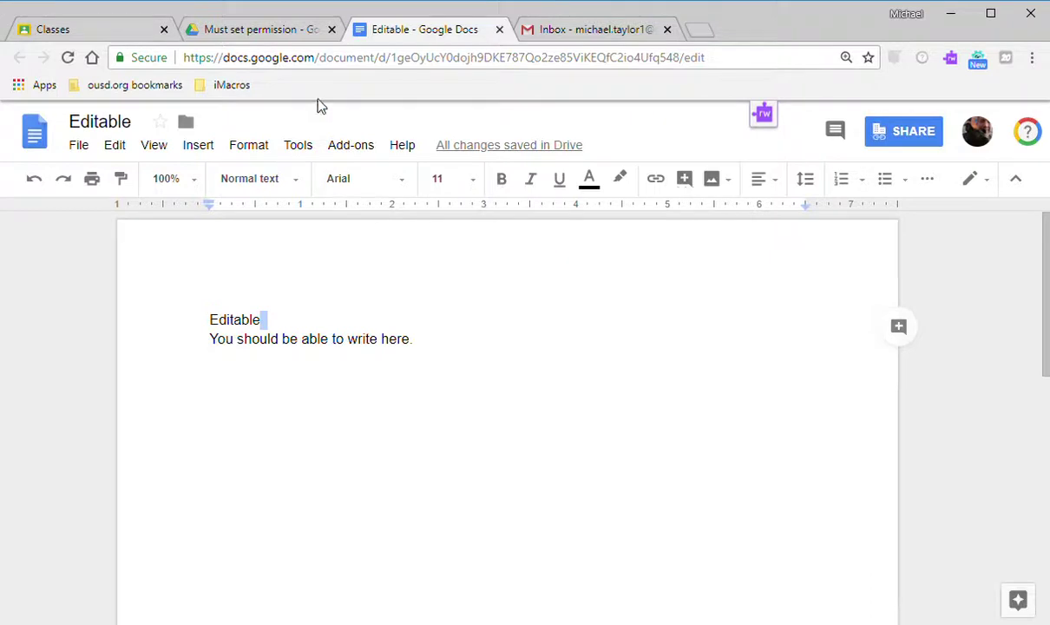
In Computer Science 0, turn on view-by-link sharing for the All can read folder.
click(261, 29)
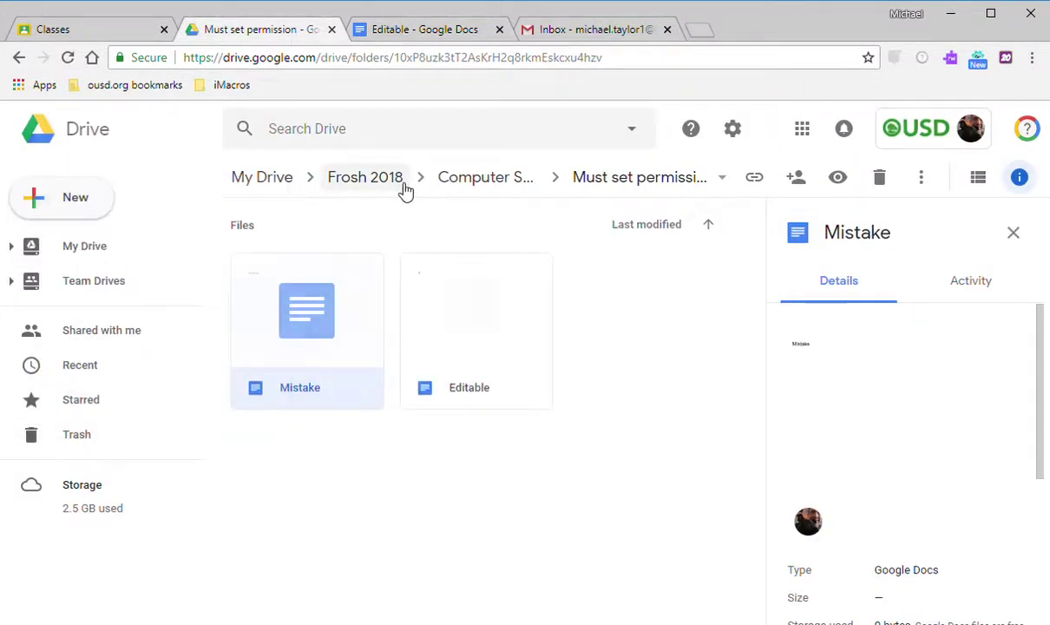
click(512, 180)
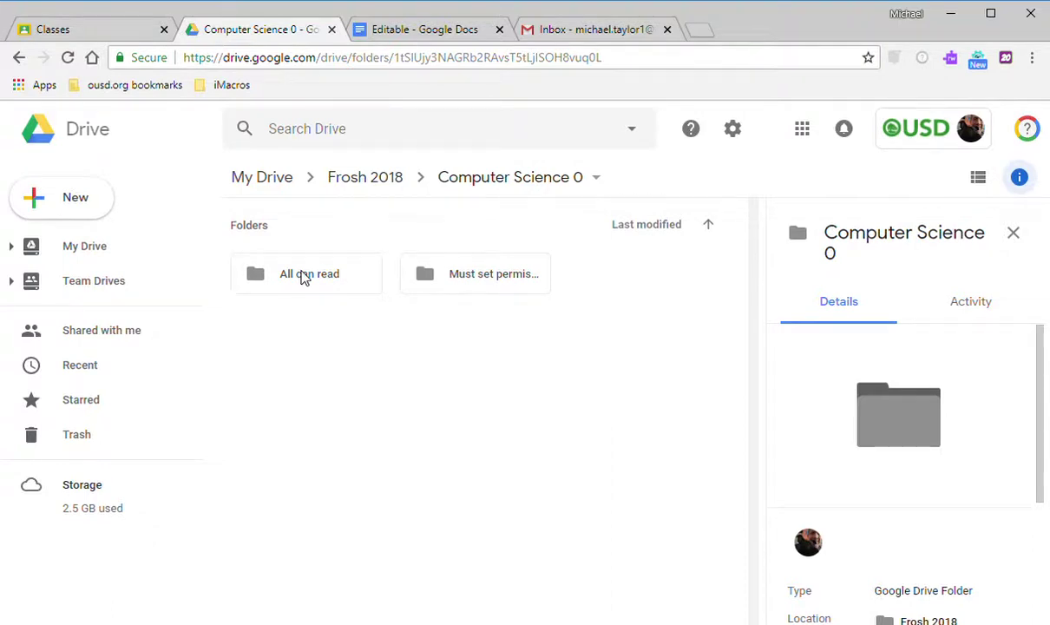
right_click(304, 277)
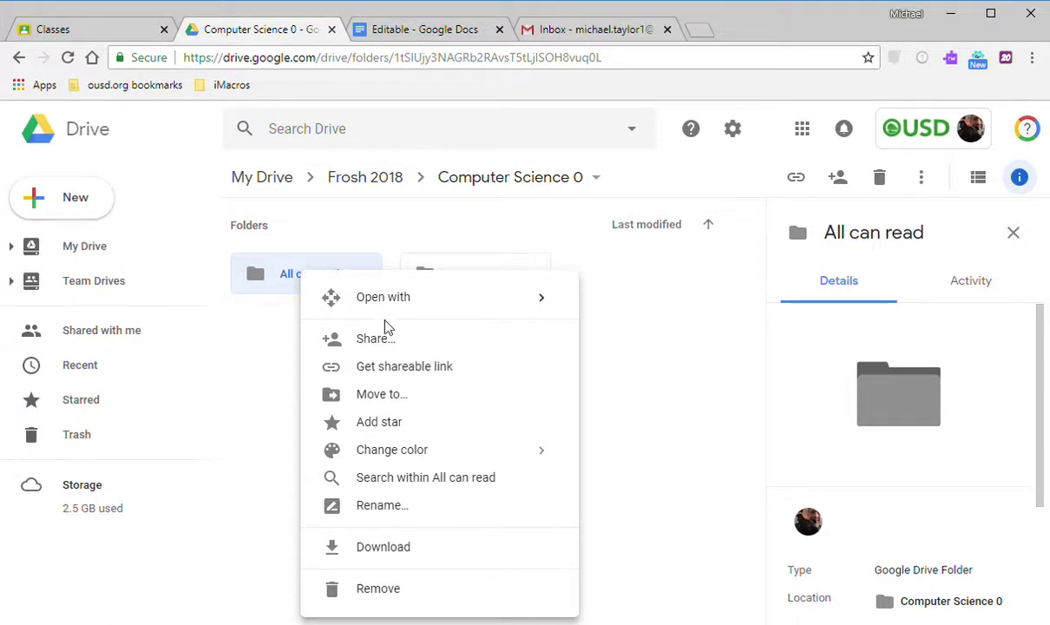
click(450, 366)
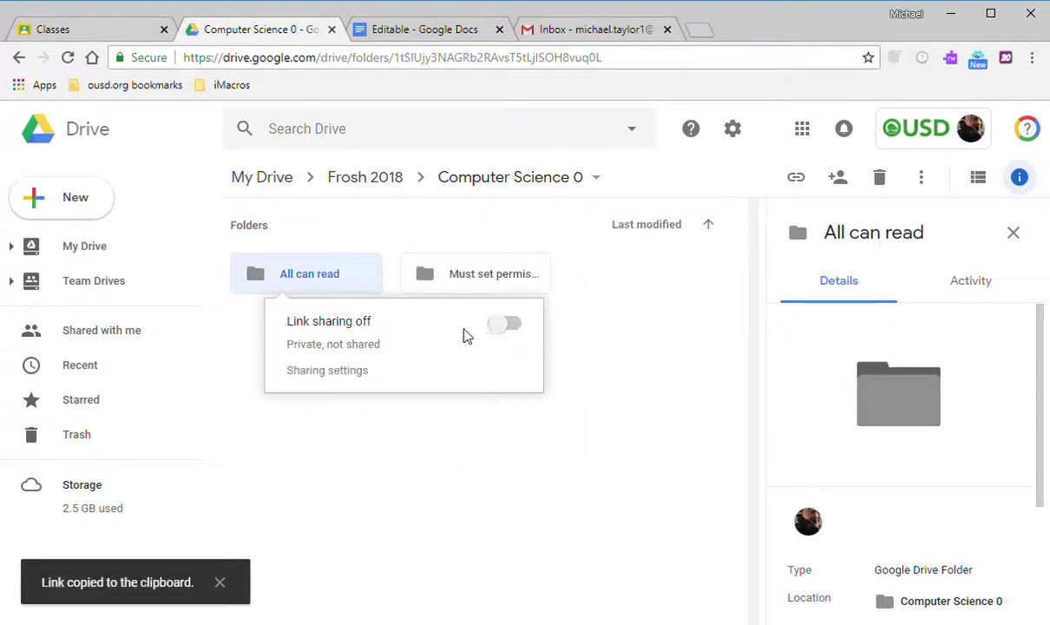
click(510, 324)
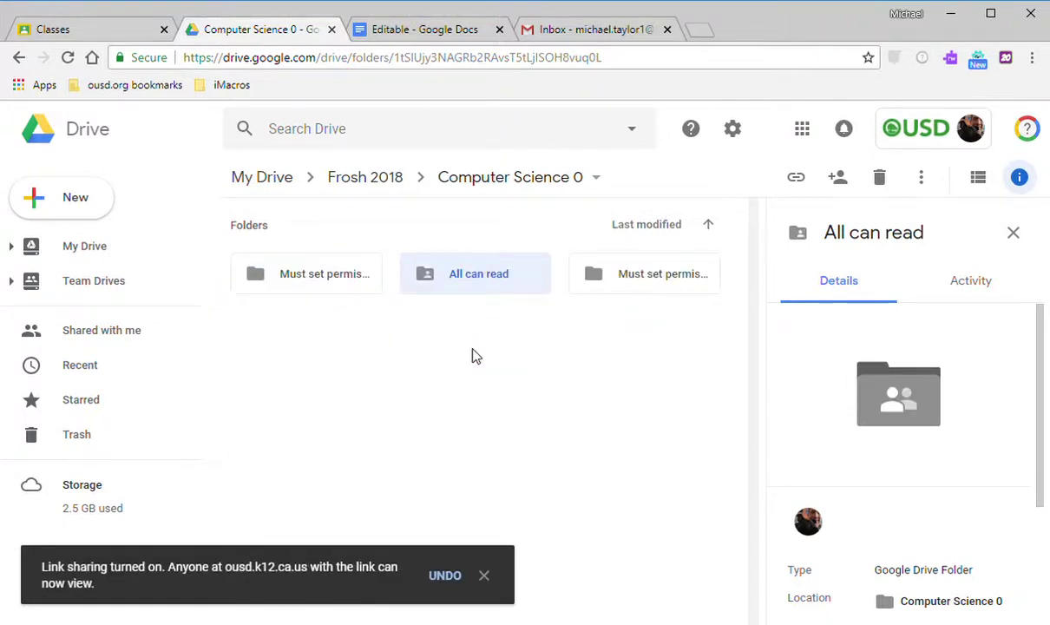
right_click(448, 291)
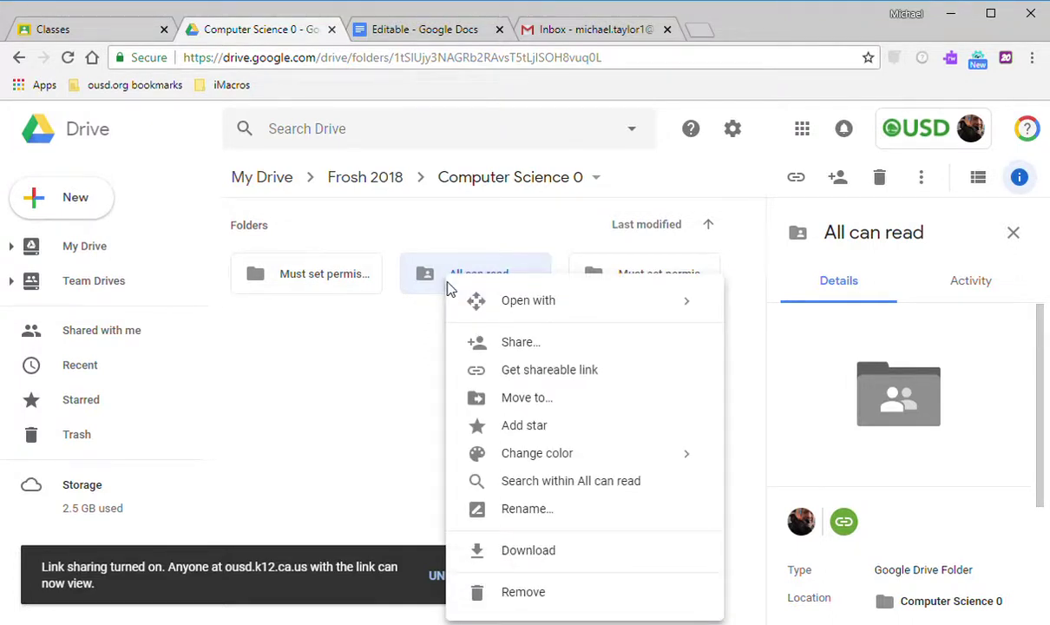
Set All can read's link access to 'On – Anyone with the link', save, and open the folder.
click(495, 375)
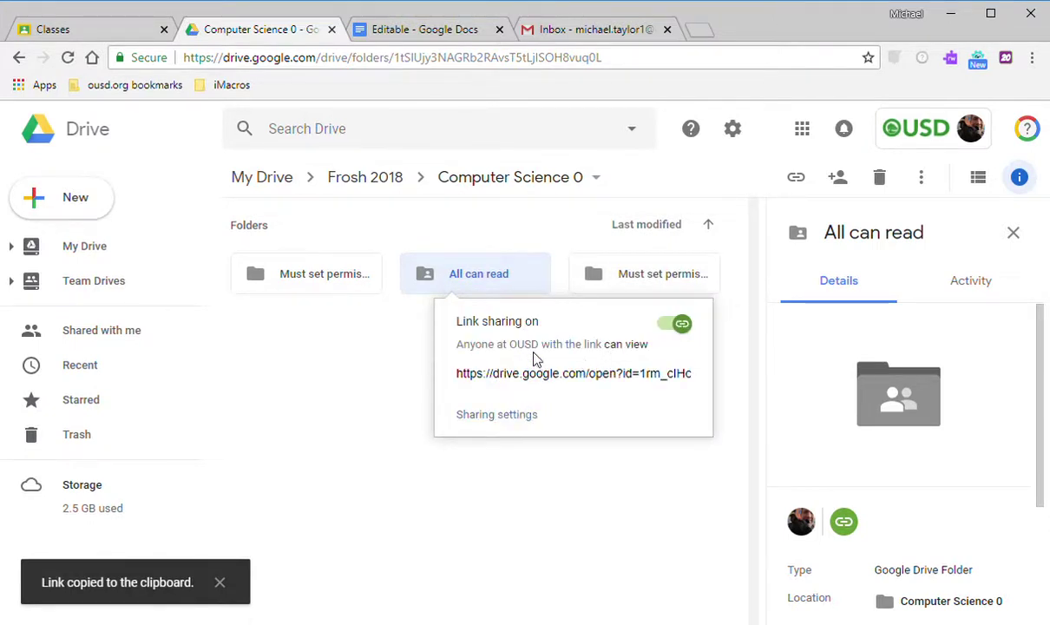
click(521, 416)
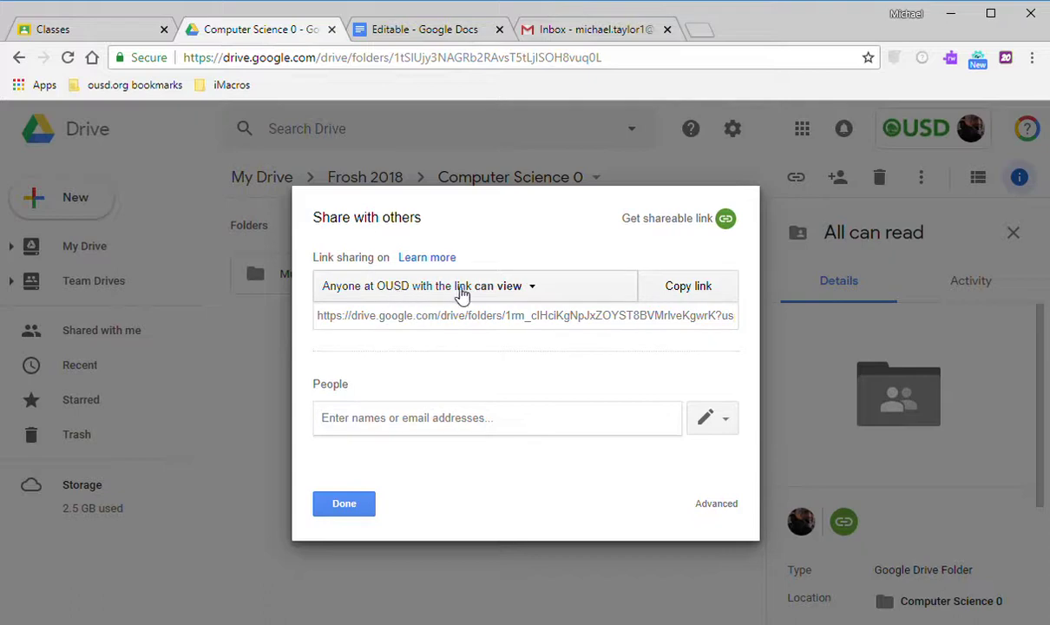
click(533, 289)
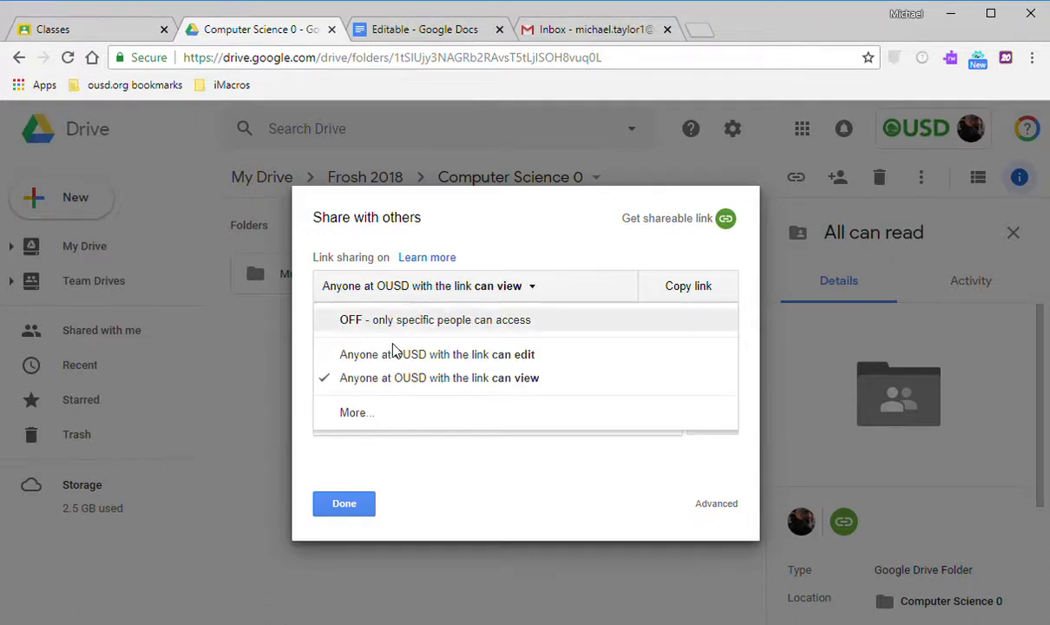
click(395, 415)
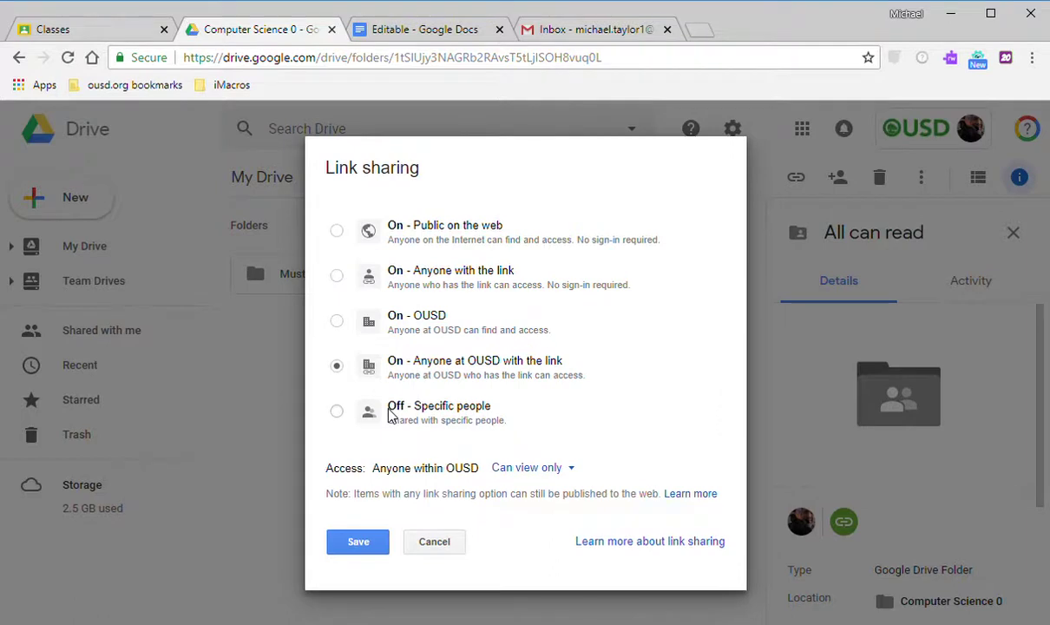
click(415, 274)
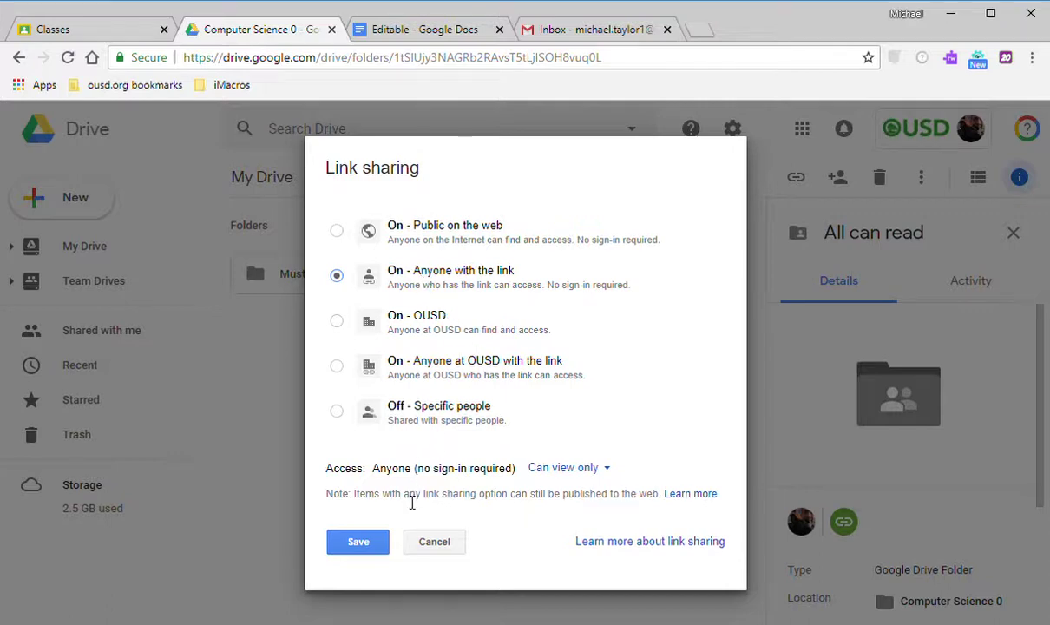
click(378, 543)
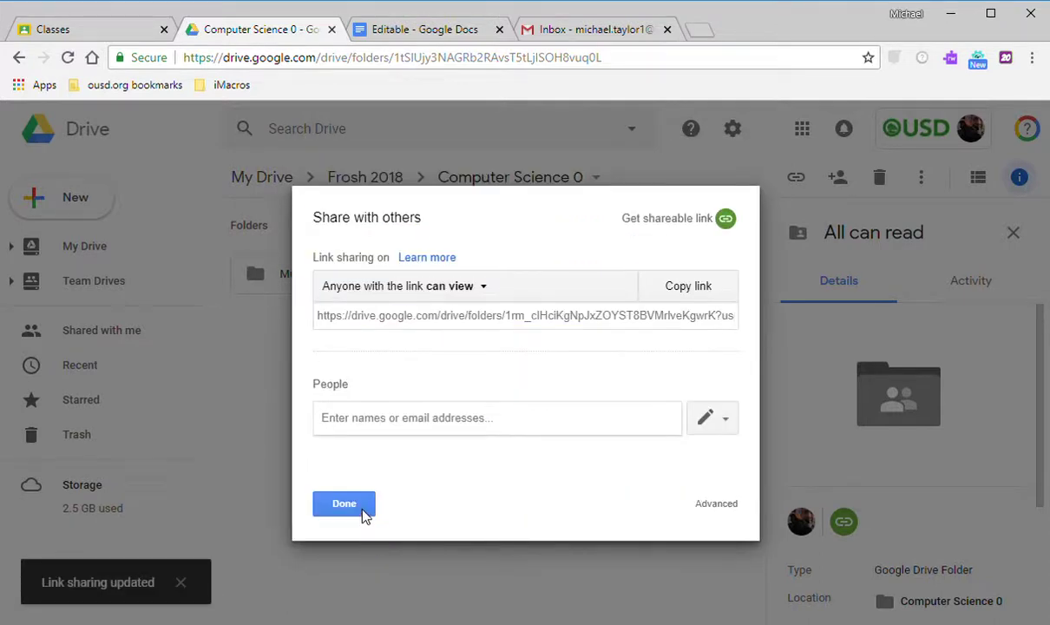
click(349, 505)
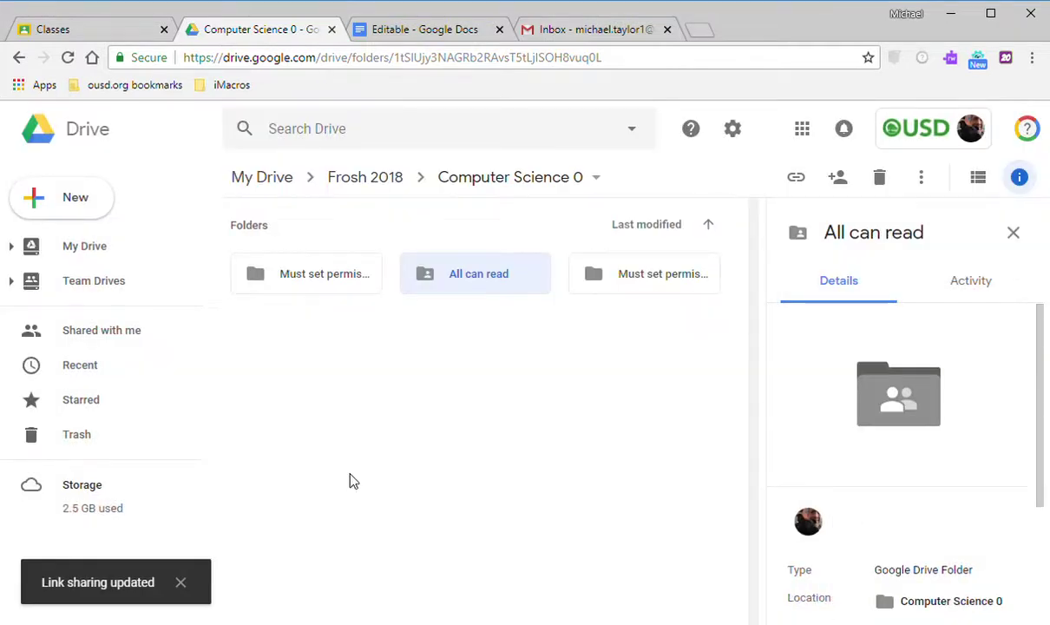
double_click(467, 276)
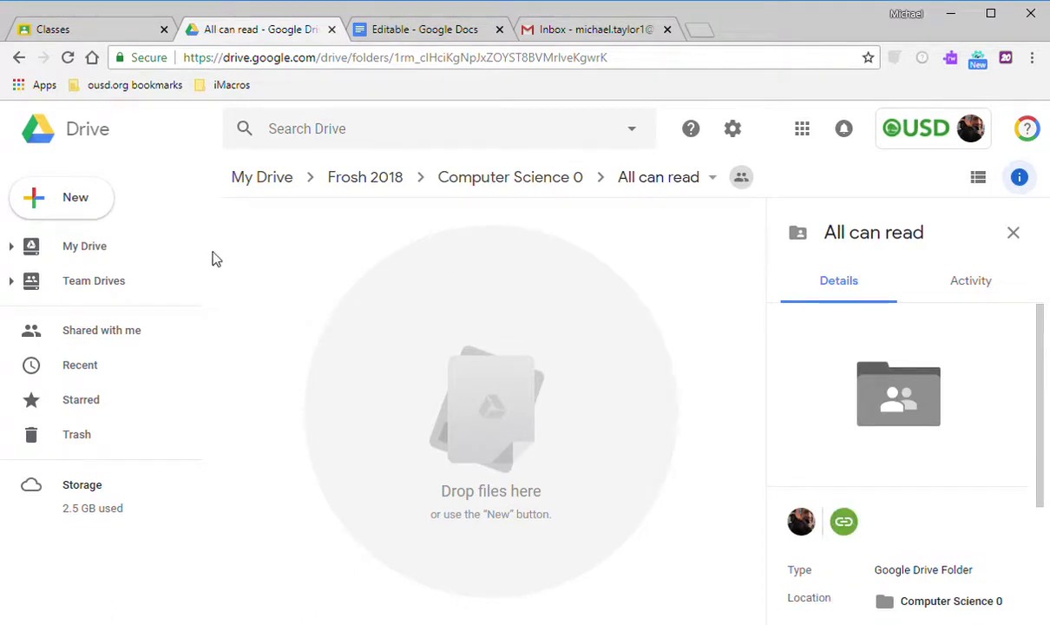
Create a new Google Doc inside All can read that inherits the folder's sharing.
click(90, 215)
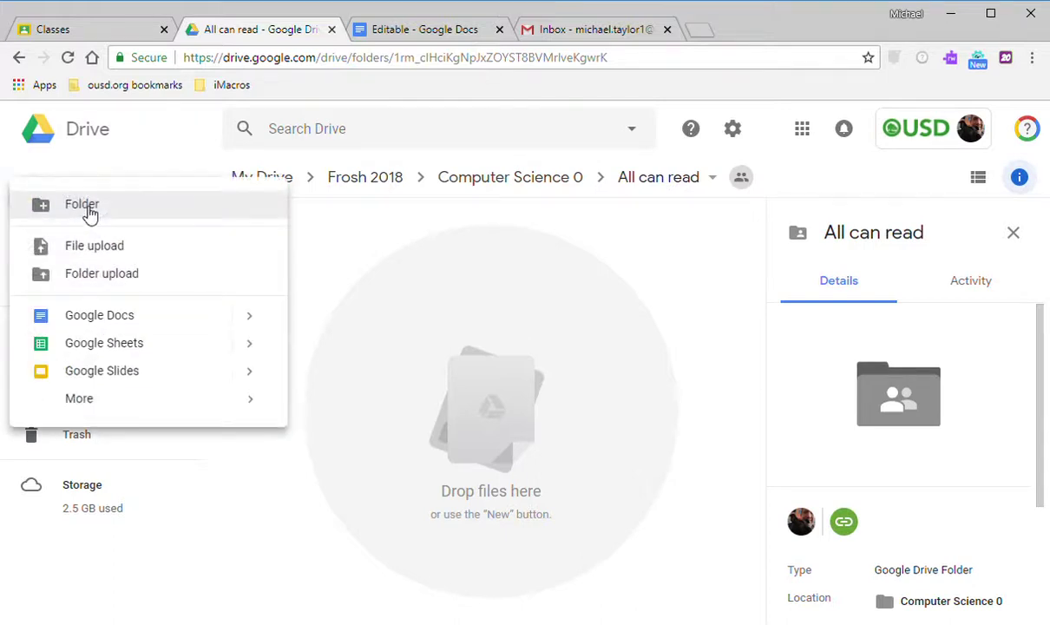
click(142, 315)
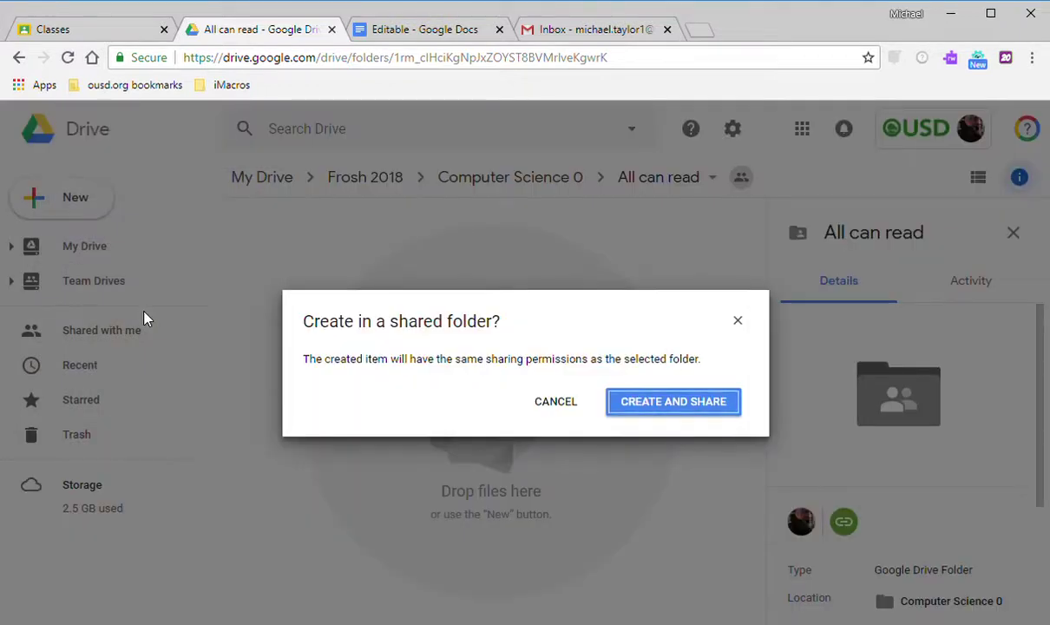
click(646, 401)
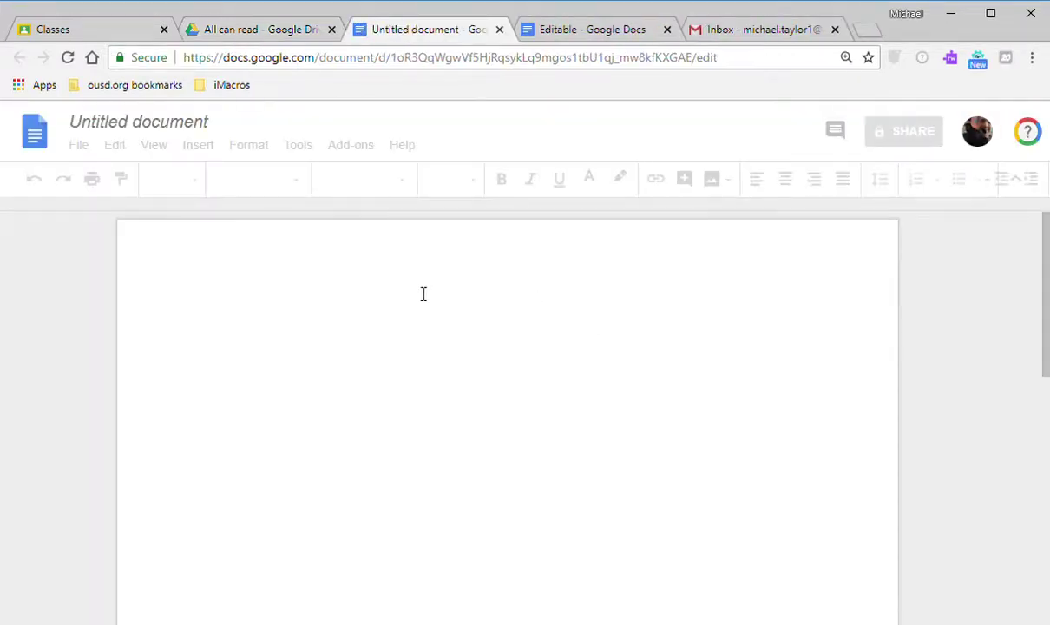
Type 'Viewable by all' in the new doc and title it 'Viewable by all'.
text(View)
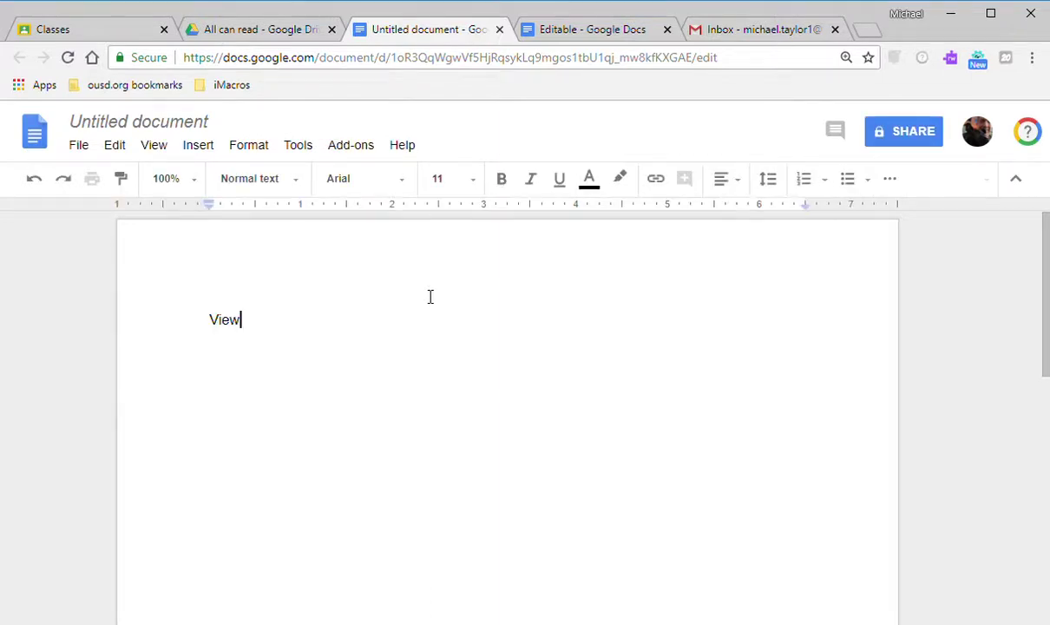
text(able by all)
click(147, 128)
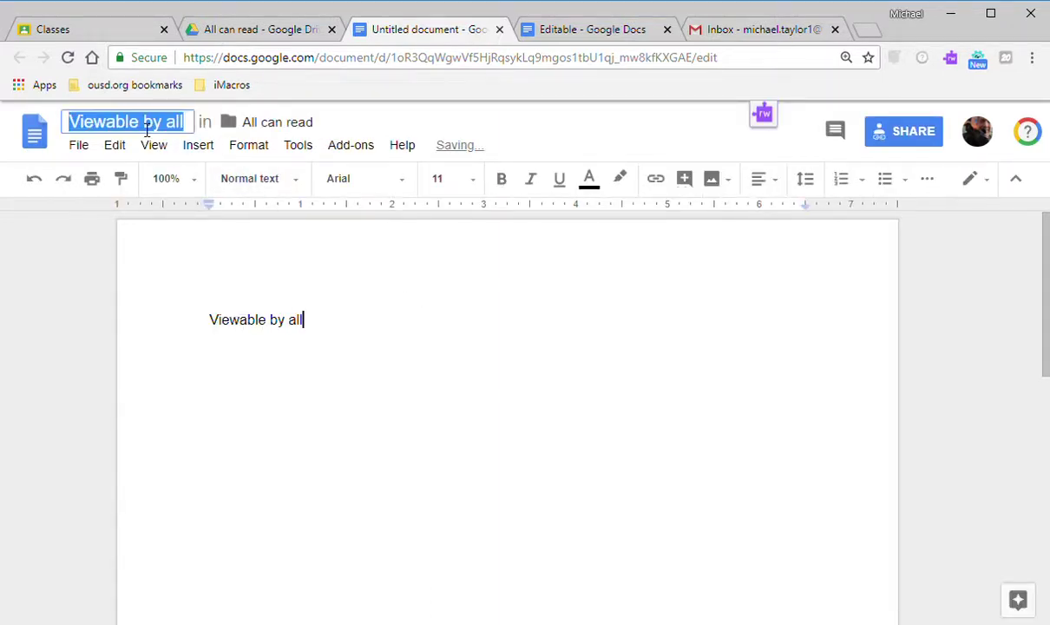
click(396, 316)
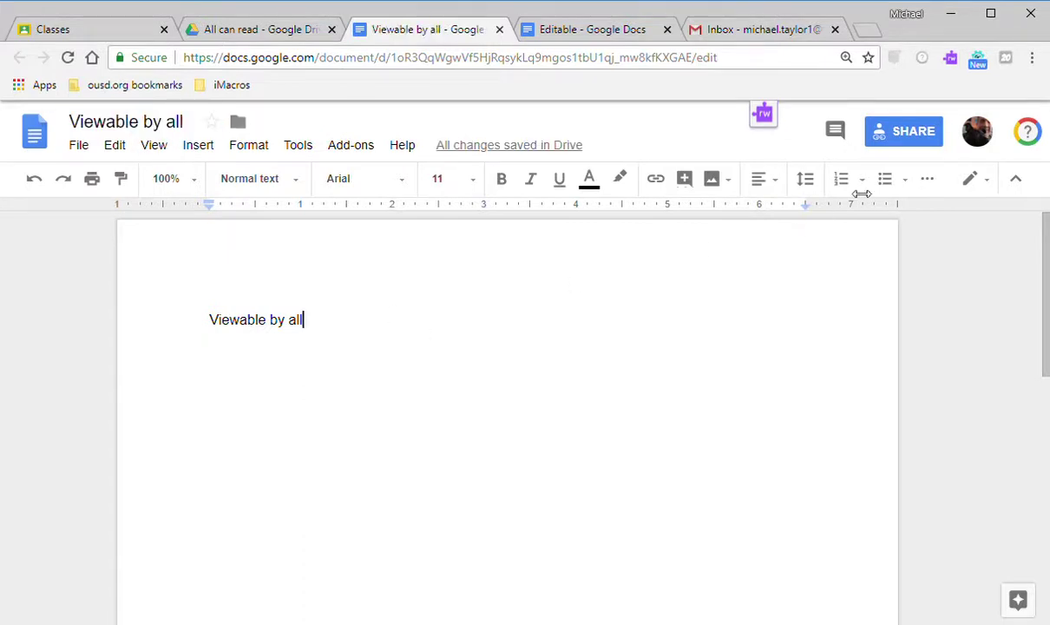
Copy the Viewable by all document's view-by-link address.
click(902, 142)
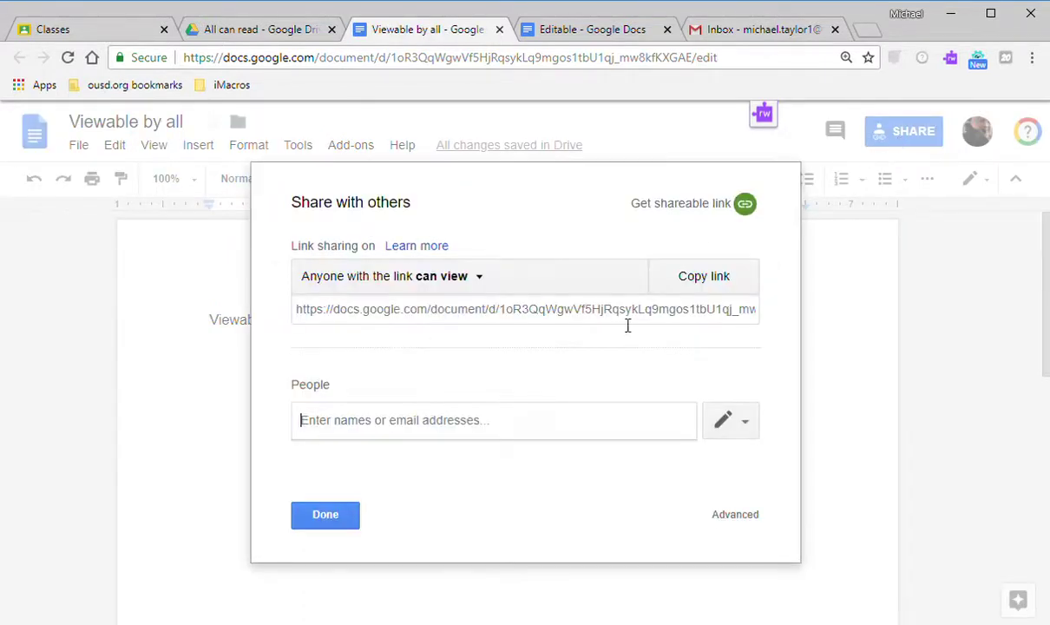
key(ctrl+minus)
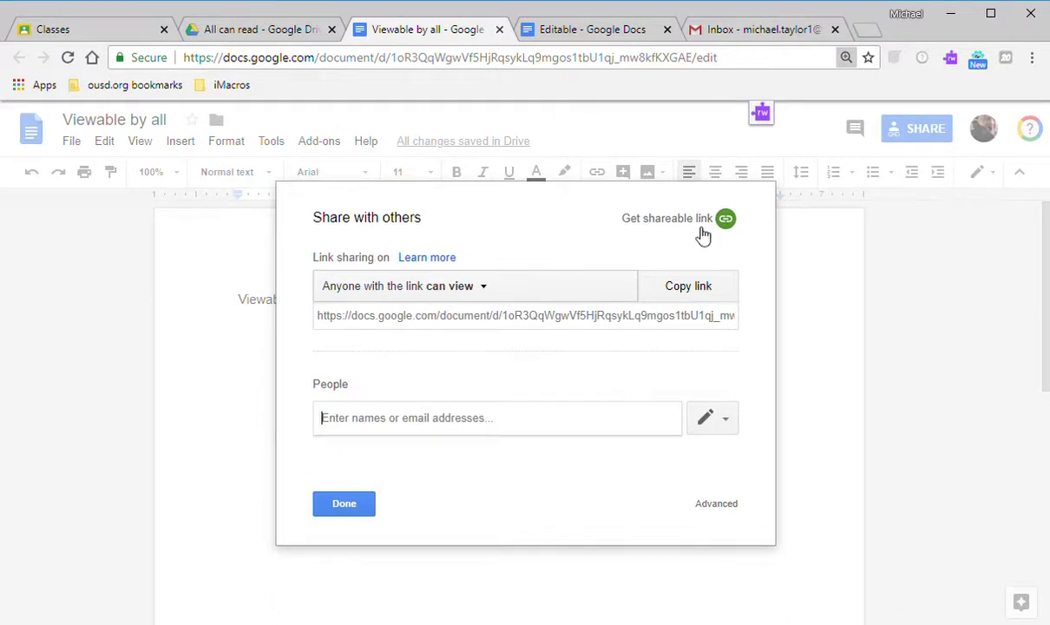
click(564, 321)
click(683, 293)
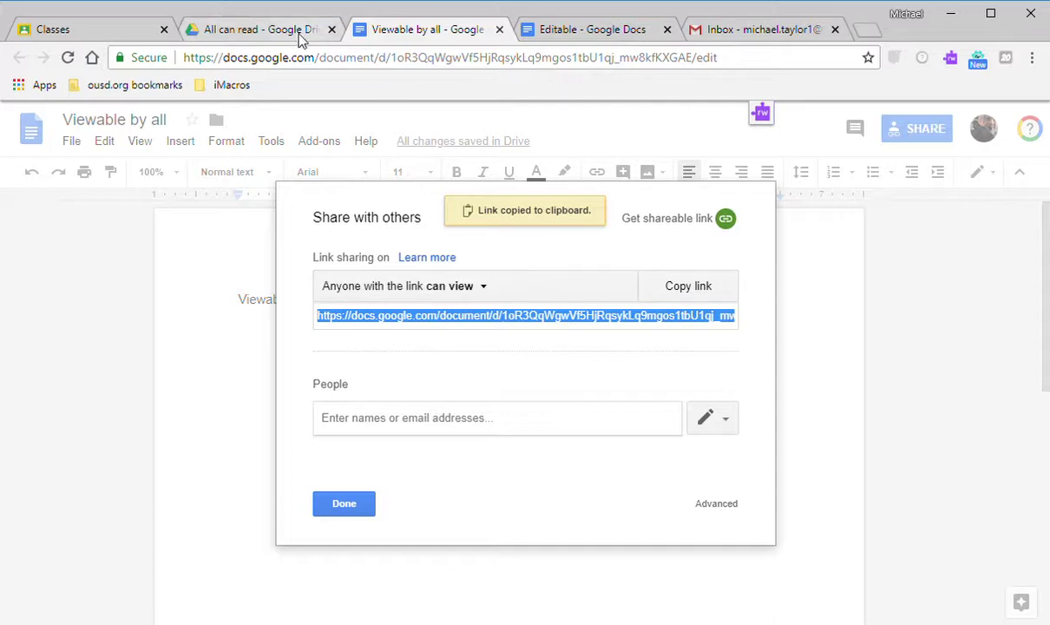
click(737, 29)
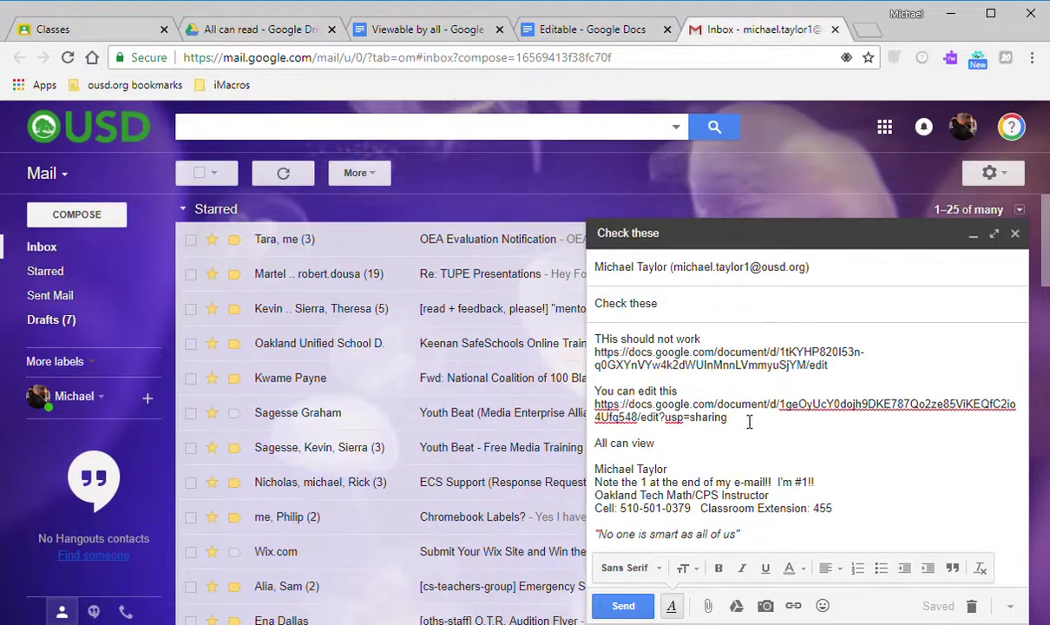
Paste the Viewable by all link under 'All can view' and send the Check these message.
click(676, 439)
key(Return)
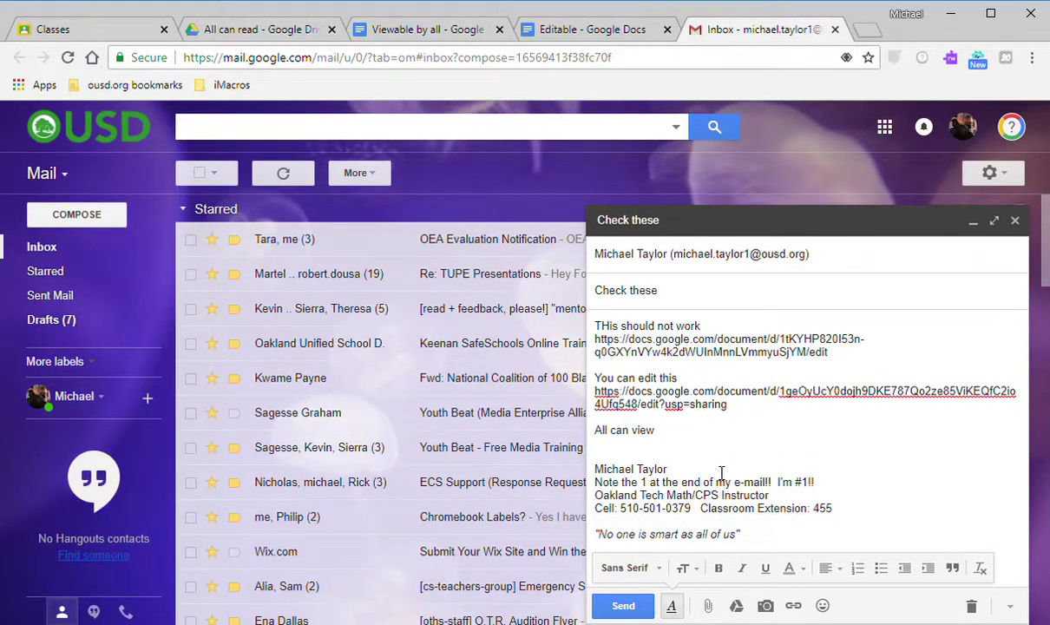
key(ctrl+v)
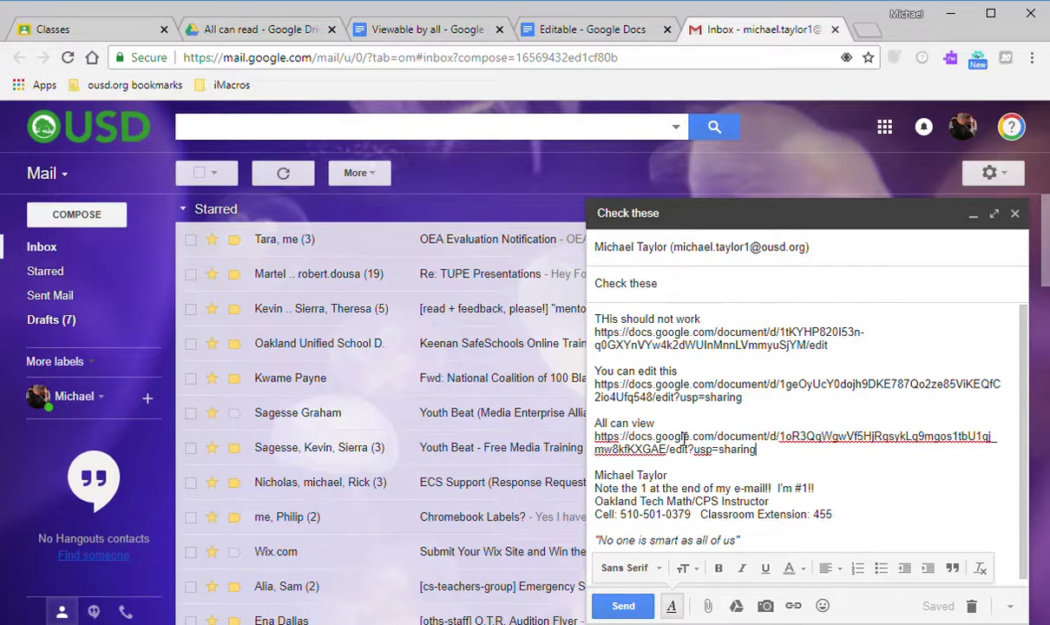
click(684, 440)
click(622, 606)
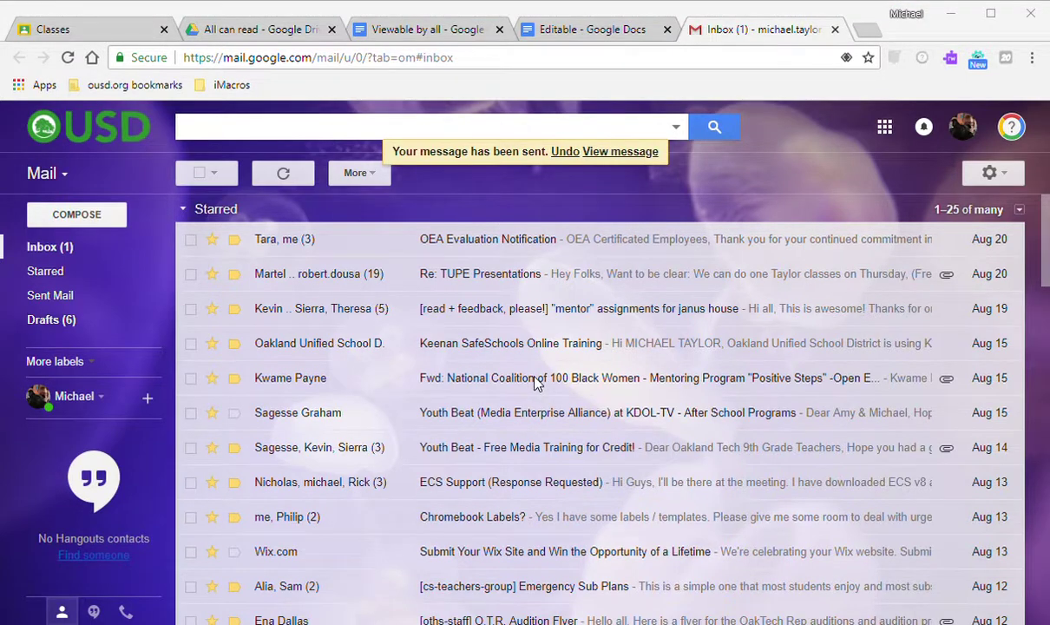
click(401, 31)
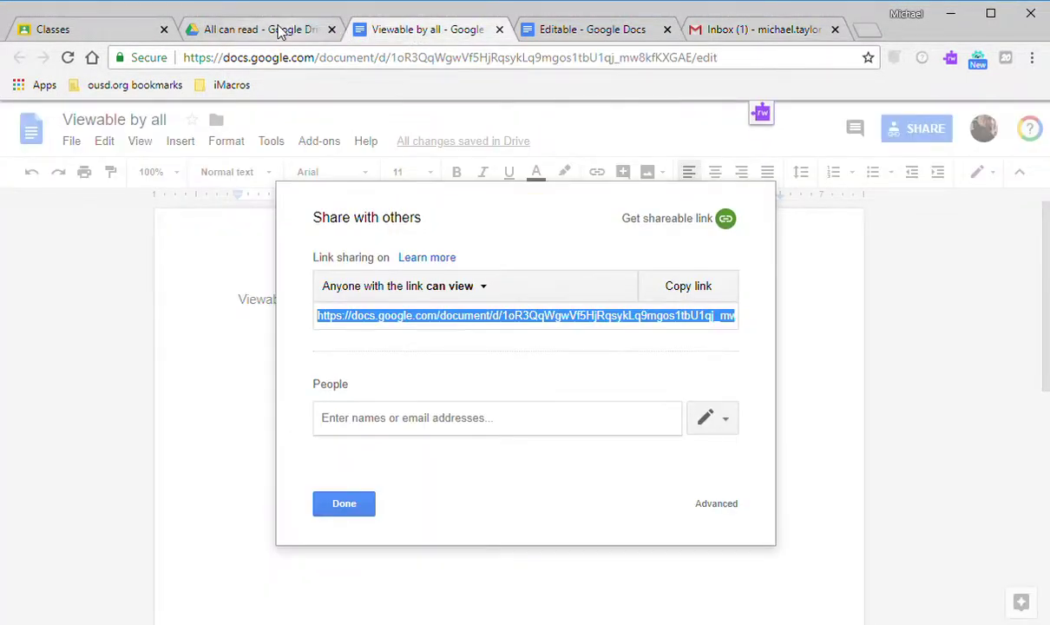
Expand My Drive > Frosh 2018 > Computer Science 0 in the tree and select Viewable by all.
click(280, 32)
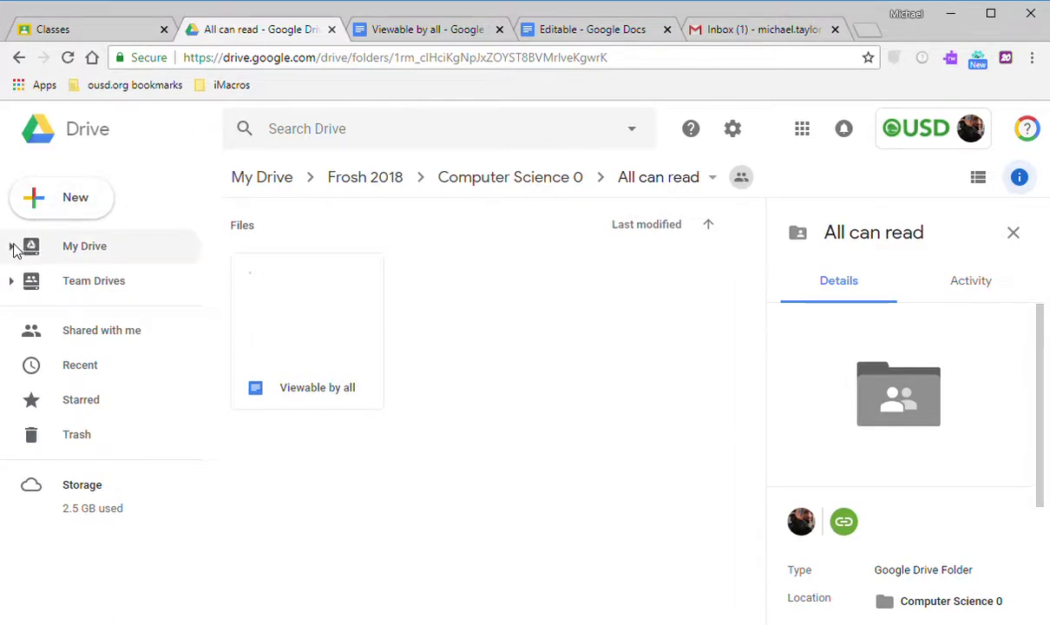
click(11, 246)
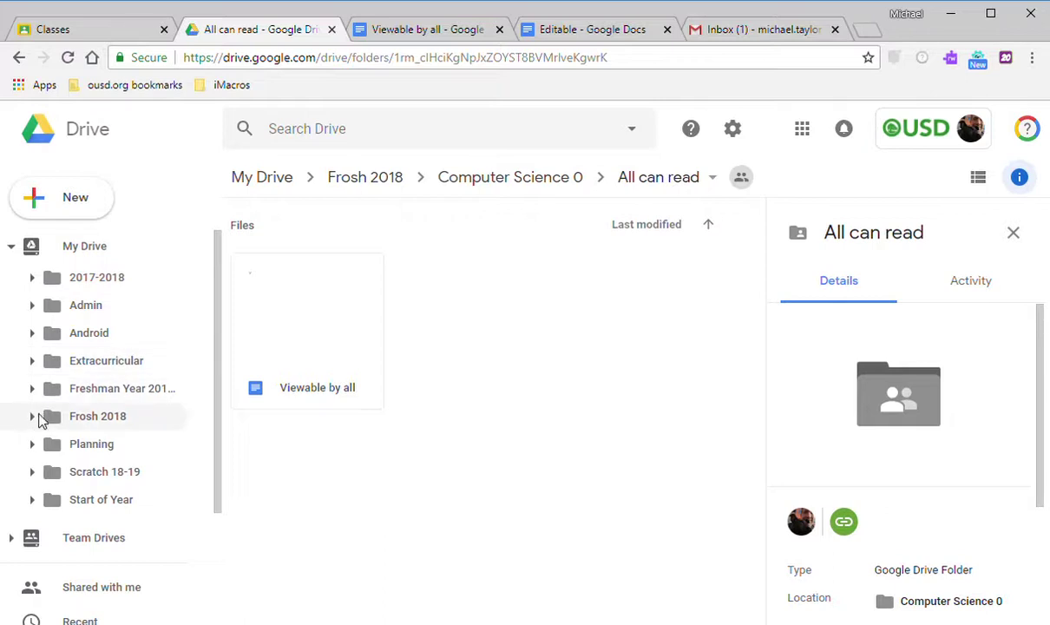
click(33, 416)
scroll(41, 405, down, 1)
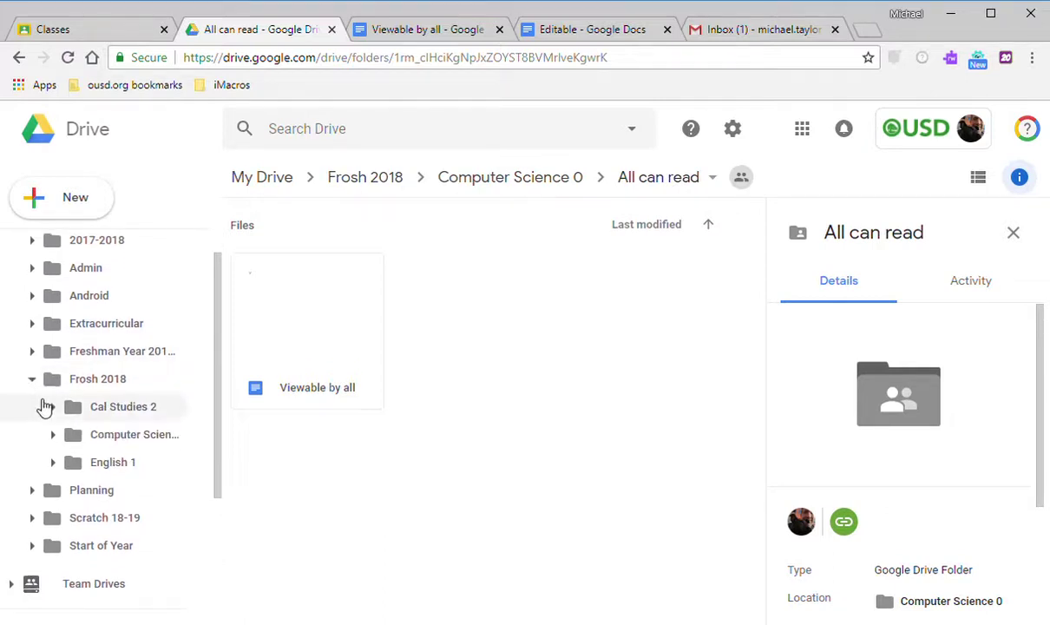
scroll(45, 404, down, 1)
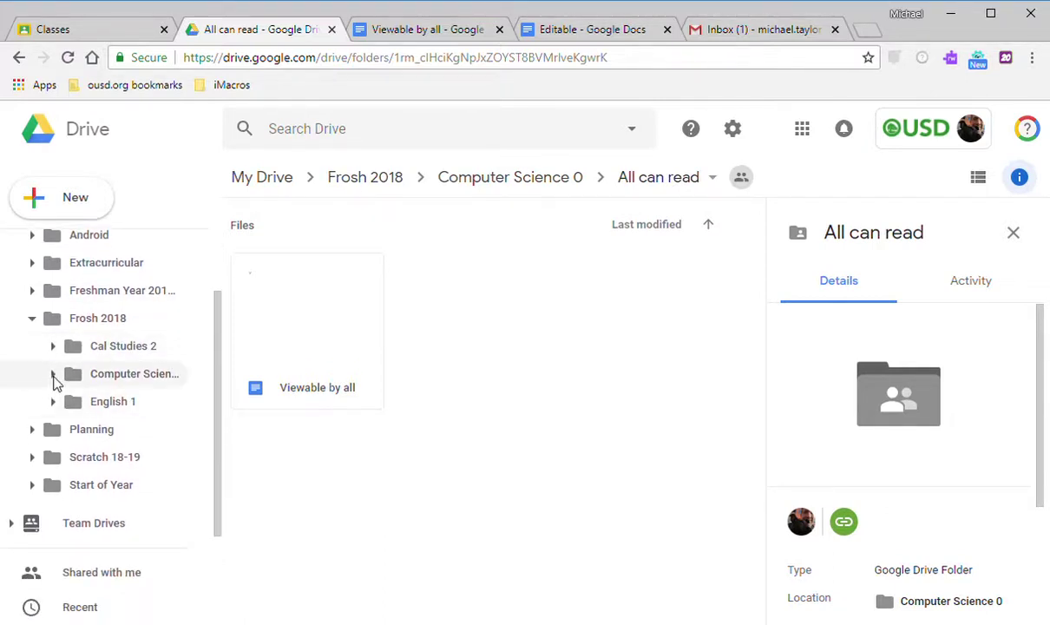
click(52, 381)
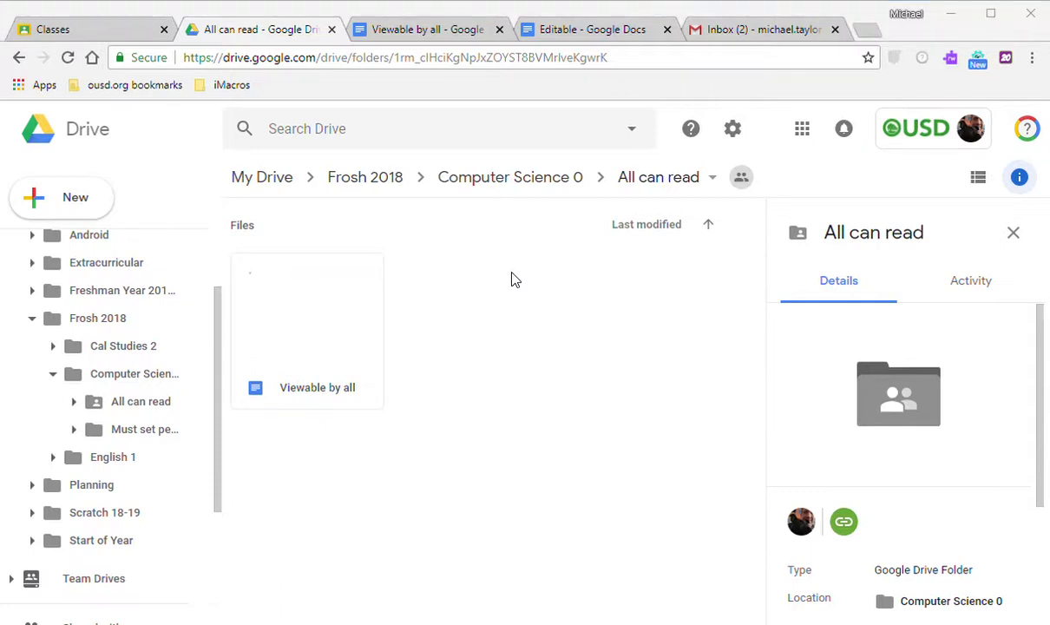
click(512, 274)
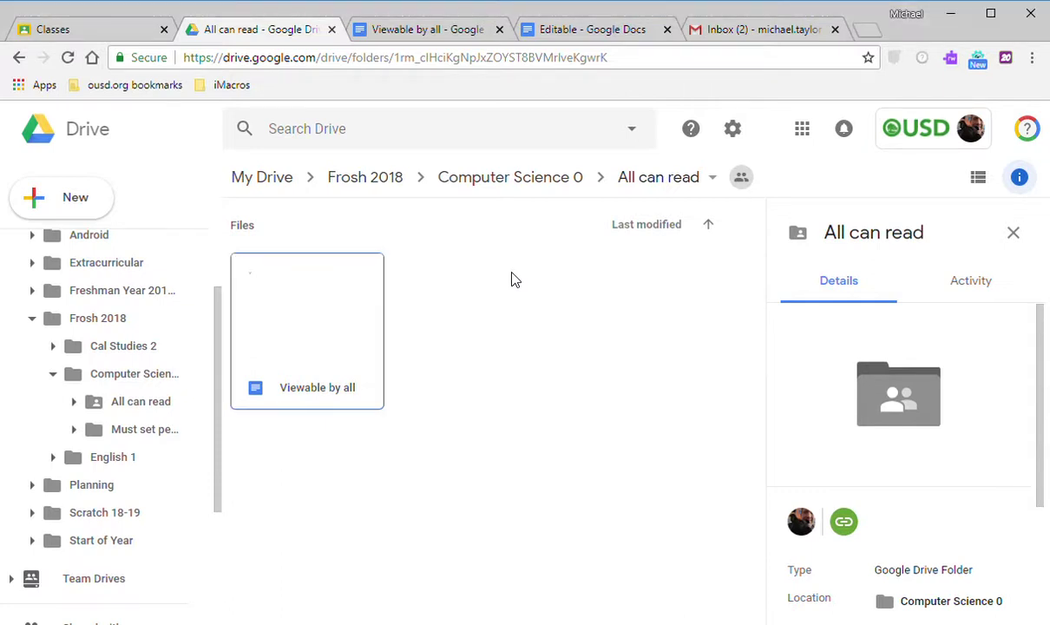